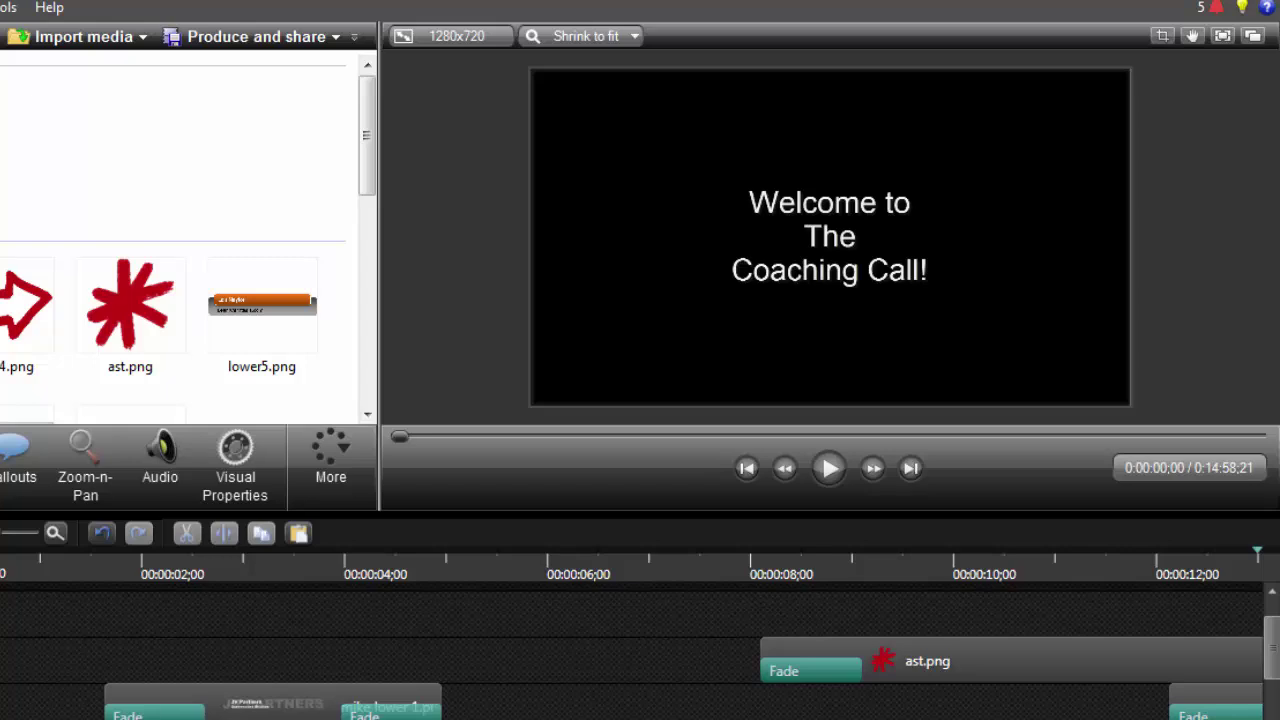
Step: Shrink the preview to give the timeline more room, and adjust the timeline zoom
left_click(858, 572)
left_click_drag(786, 514, 785, 455)
scroll(760, 590, "down", 5)
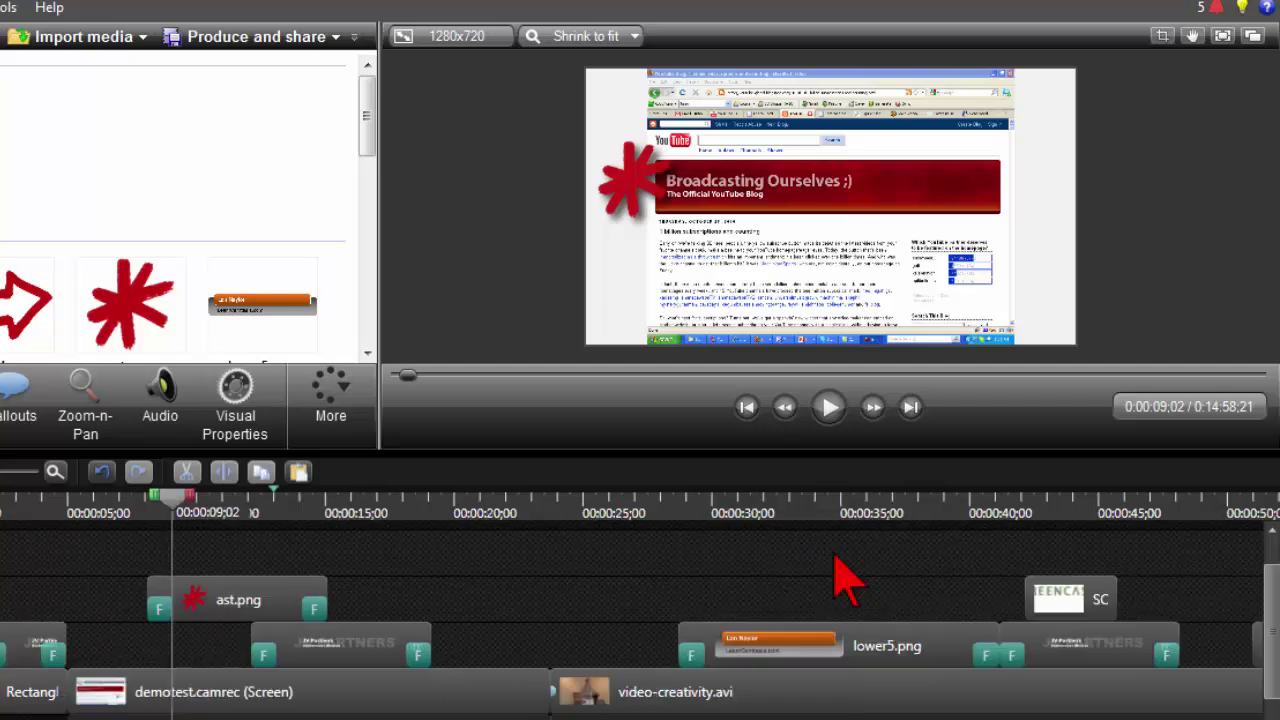
scroll(840, 595, "down", 3)
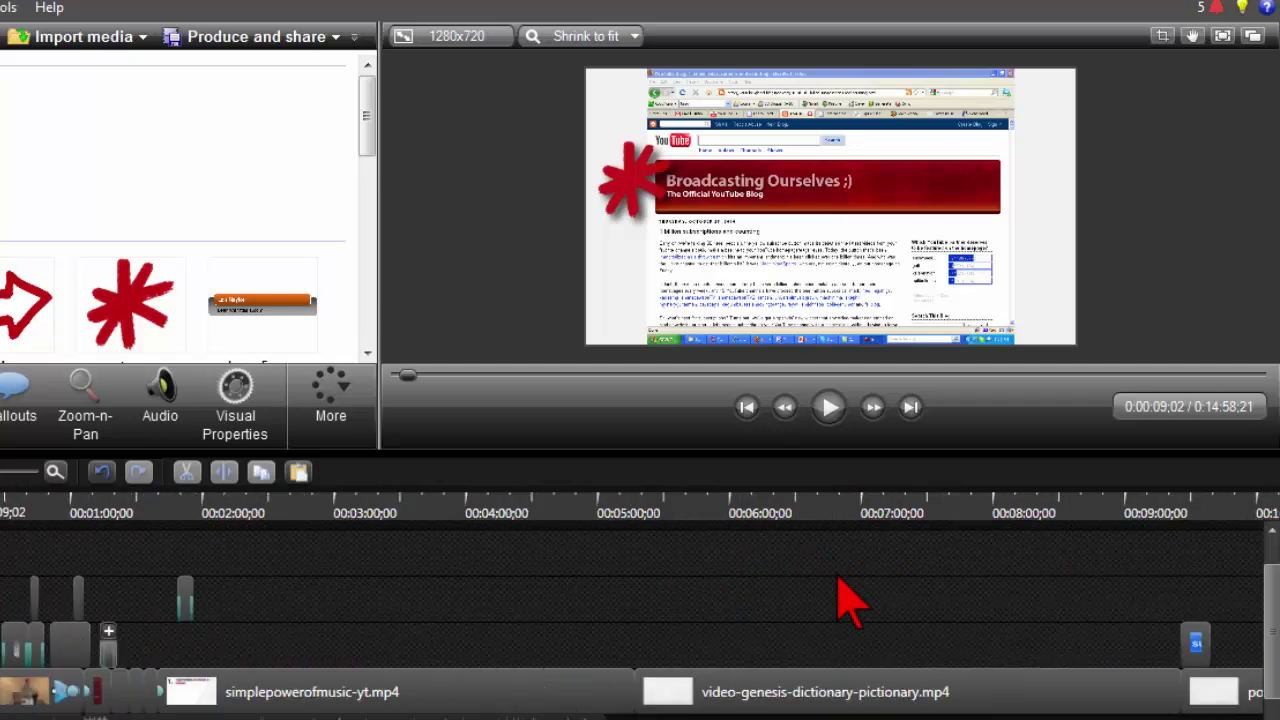
Step: Scrub through the project to the powtoon-paper-background clip at 0:12:15;13
left_click(1165, 505)
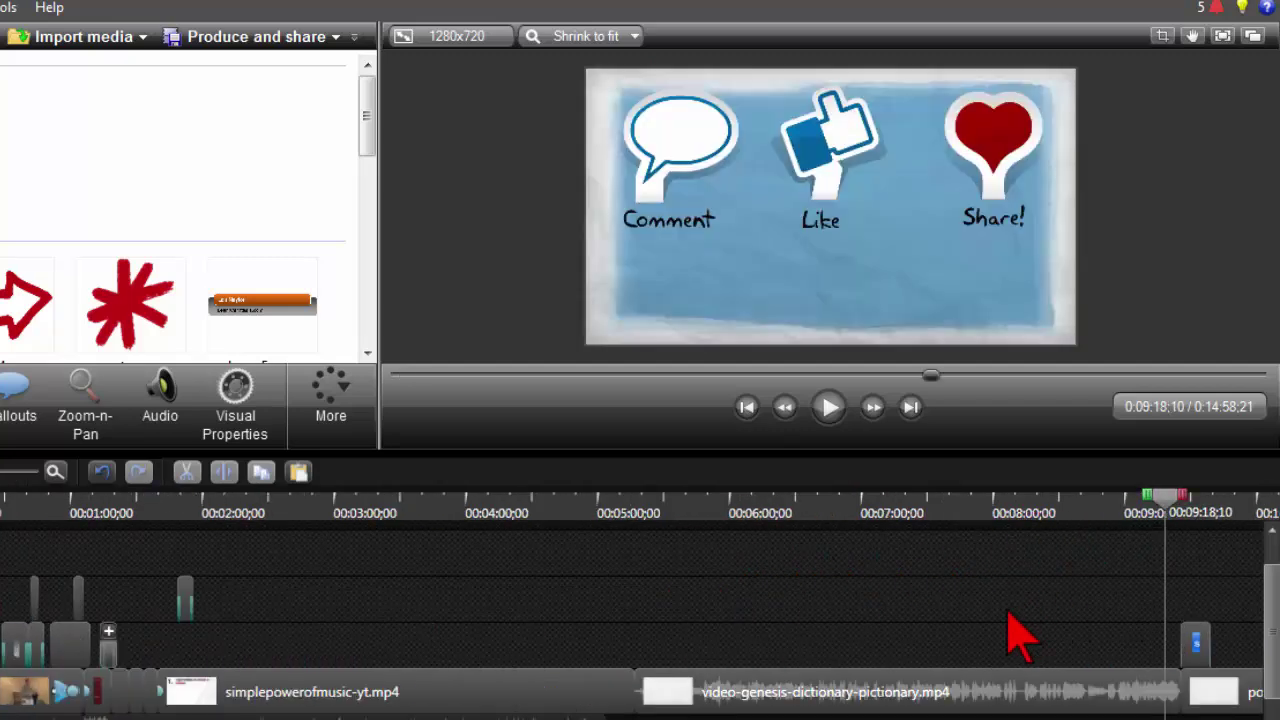
scroll(1010, 635, "up", 3)
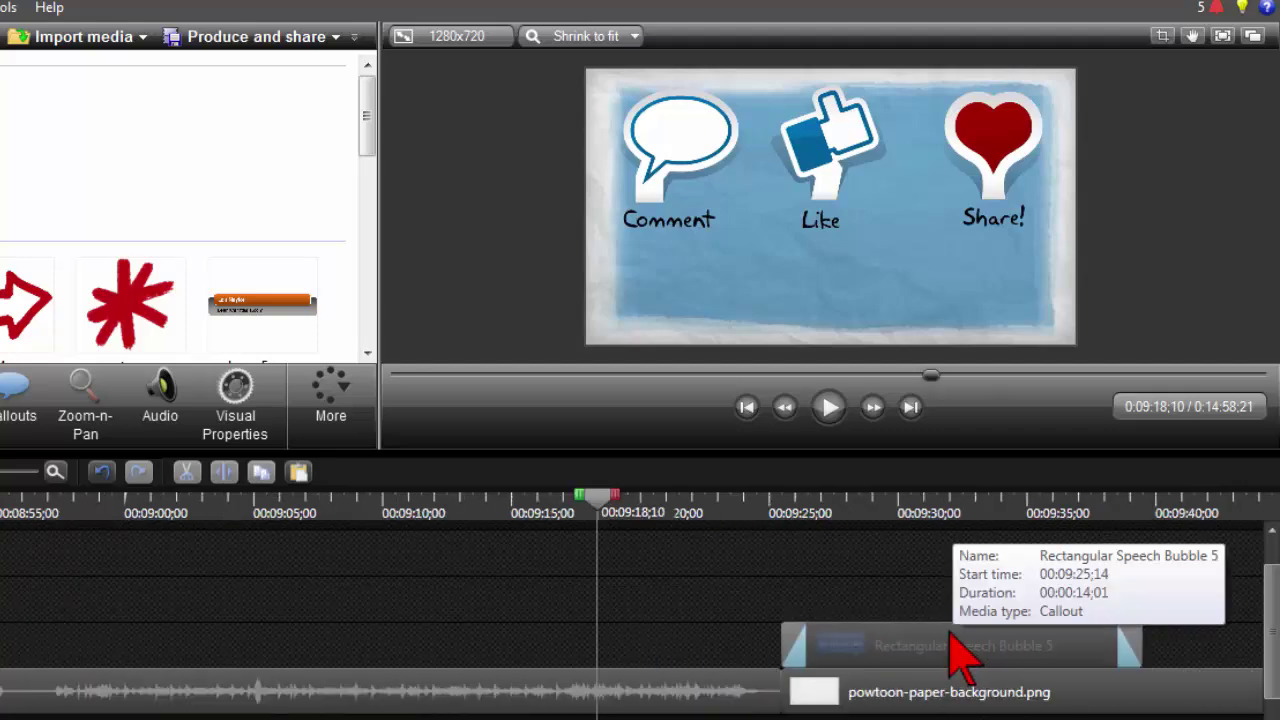
scroll(955, 650, "down", 2)
left_click(960, 586)
scroll(886, 543, "down", 1)
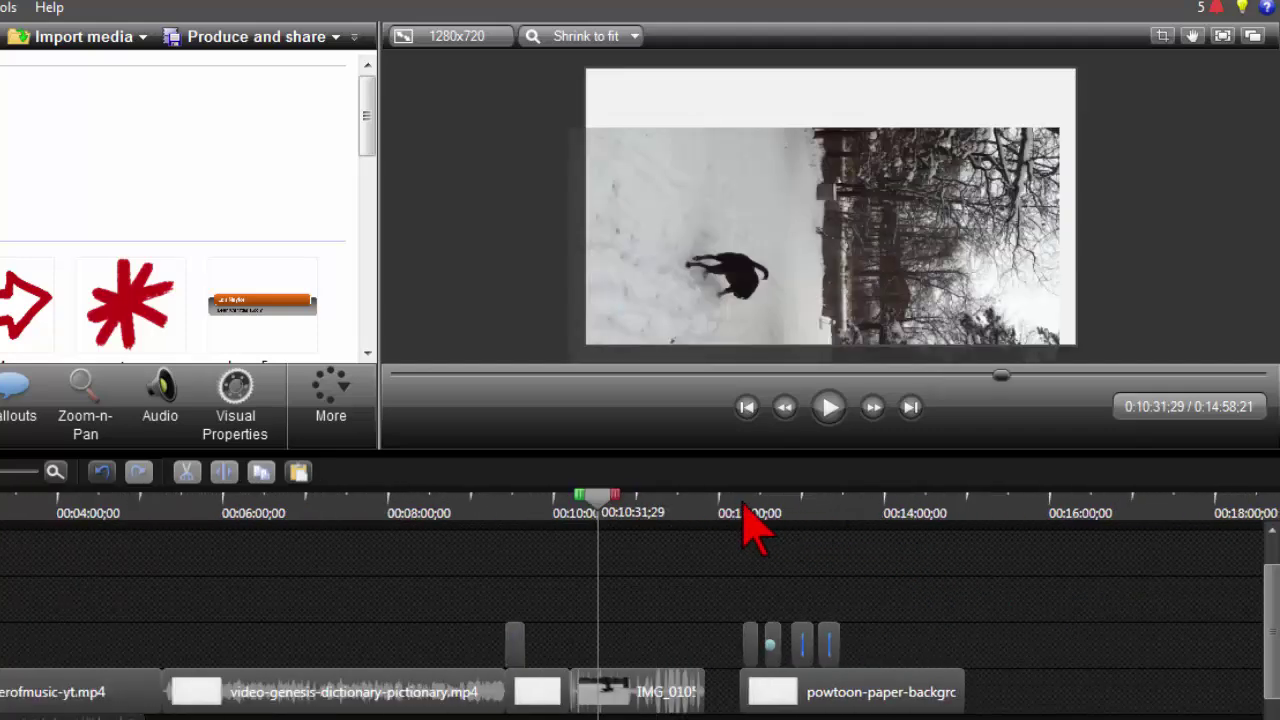
left_click(740, 512)
scroll(743, 555, "up", 3)
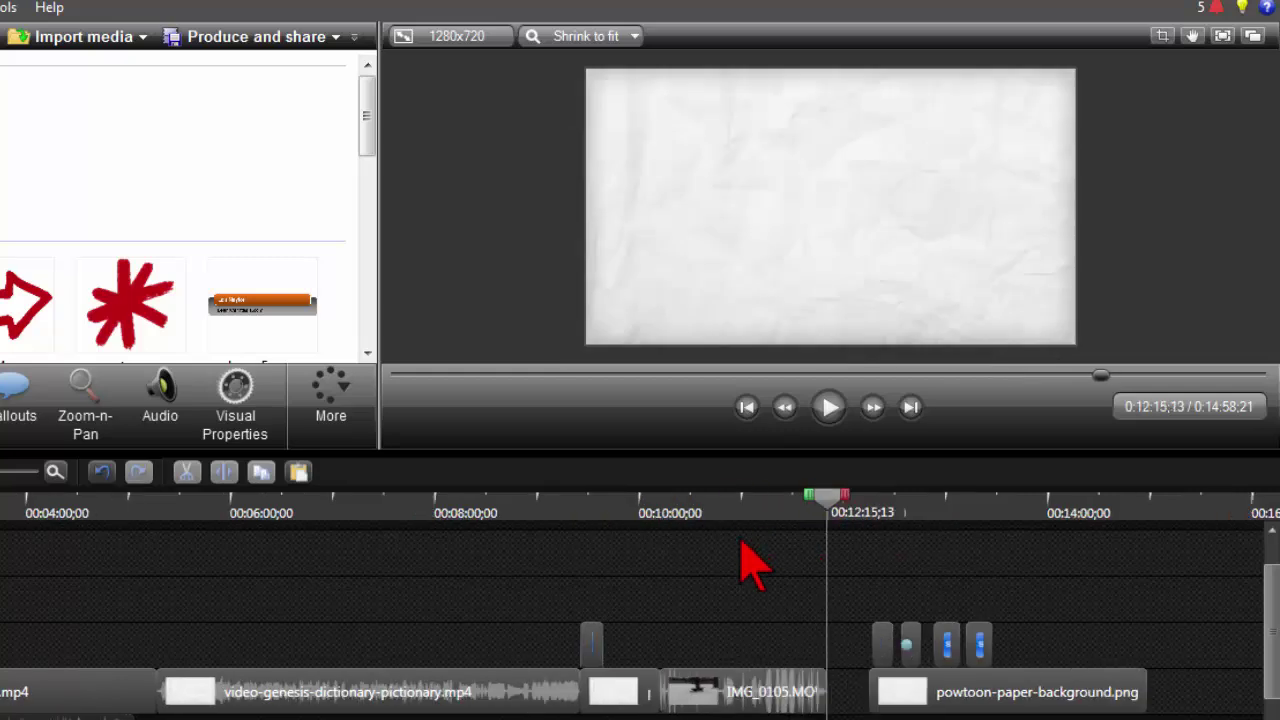
scroll(745, 562, "down", 1)
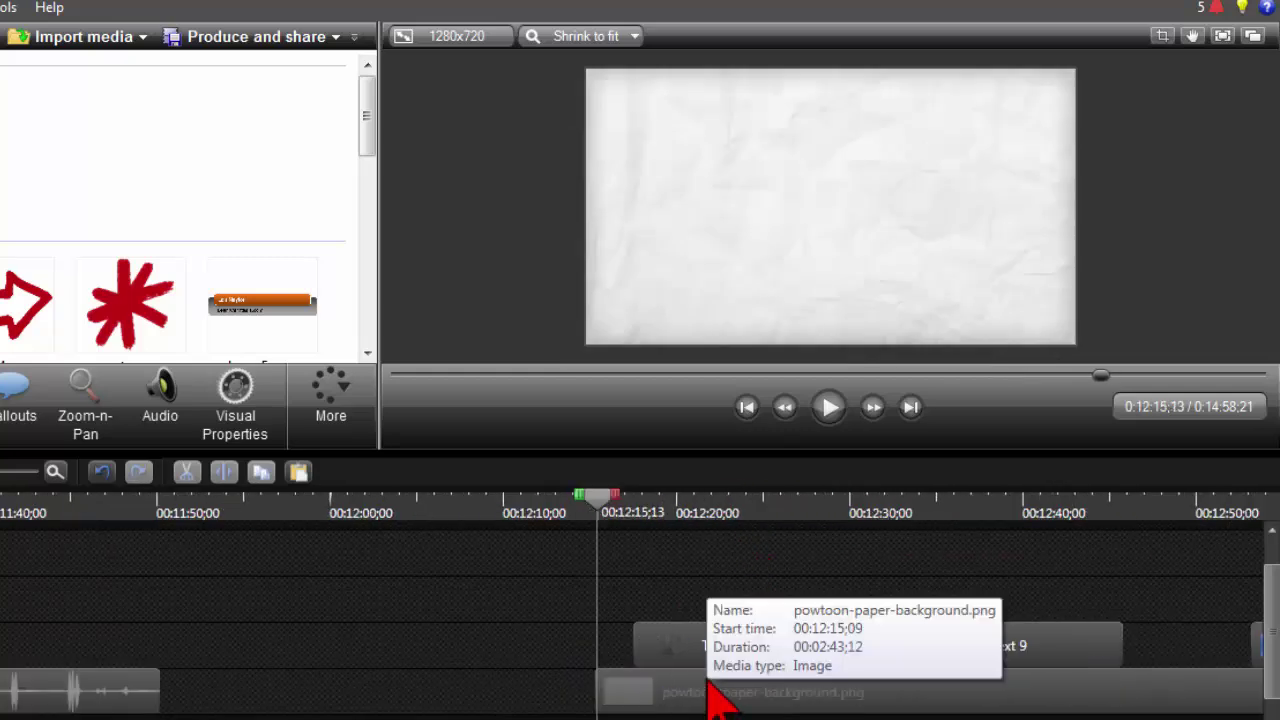
Step: Select the Text 8 callout clip and move the playhead back to its start at 0:12:17;17
scroll(631, 600, "right", 5)
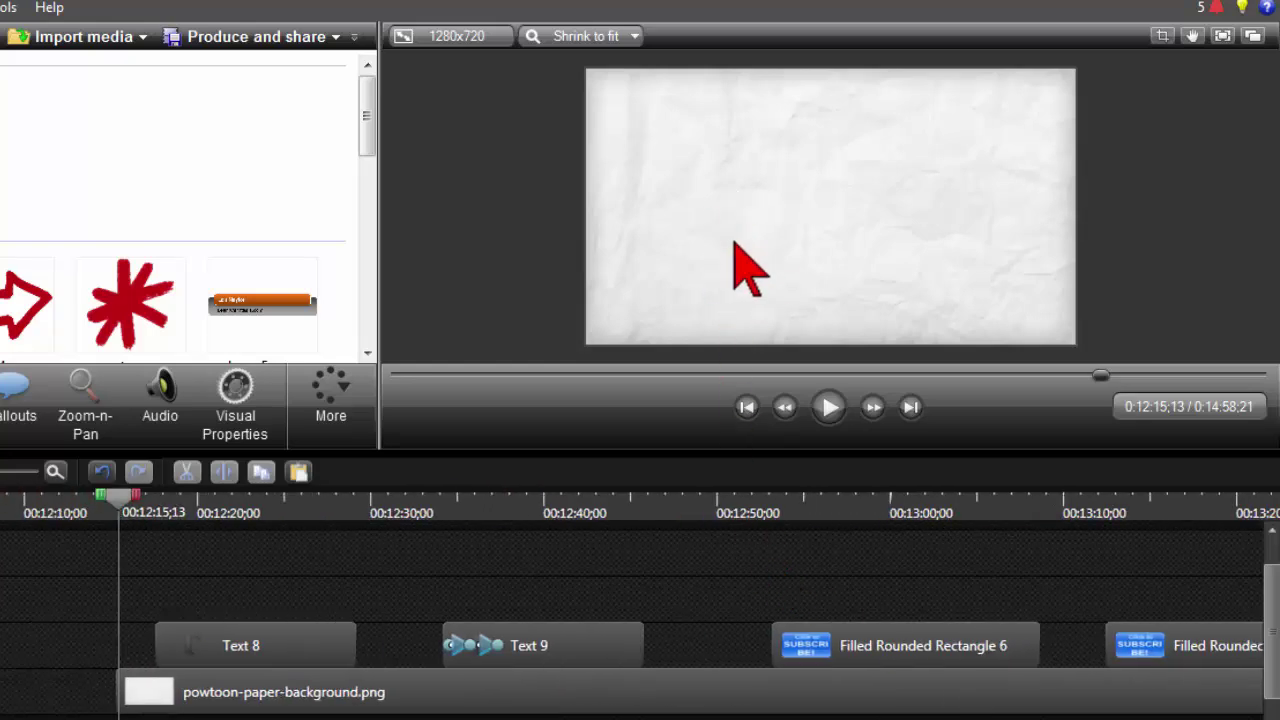
left_click(402, 694)
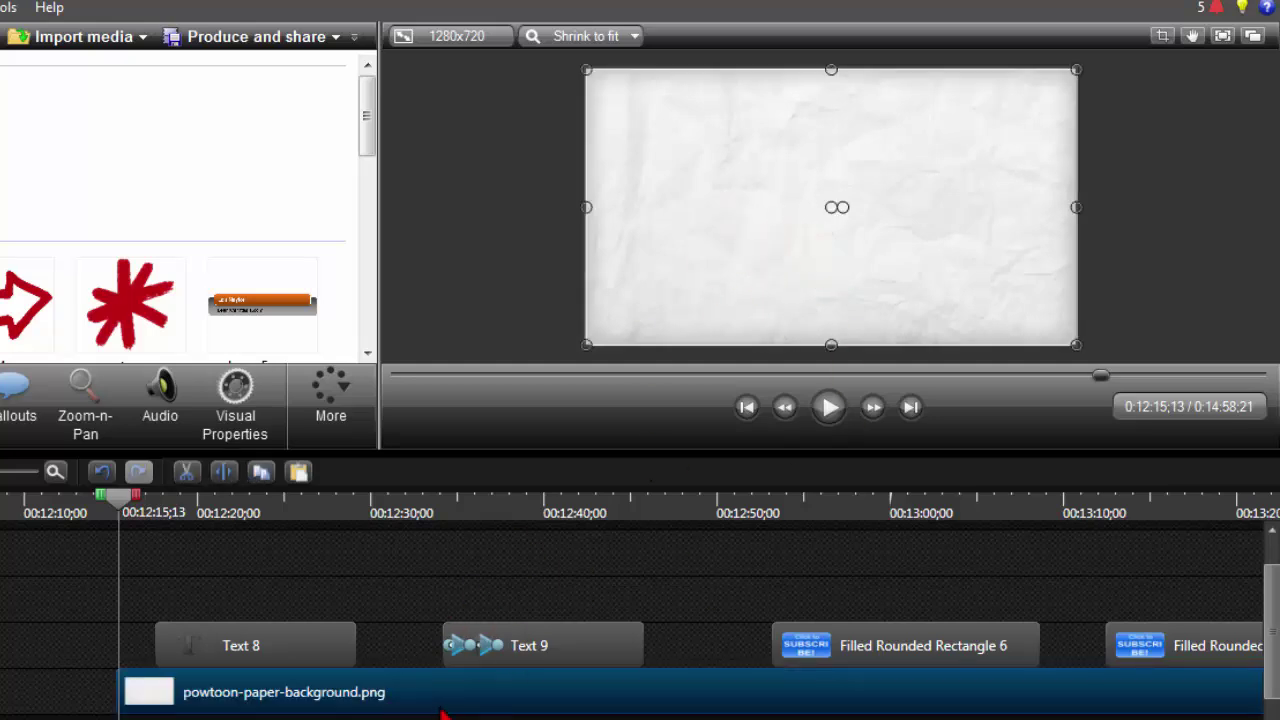
left_click(266, 660)
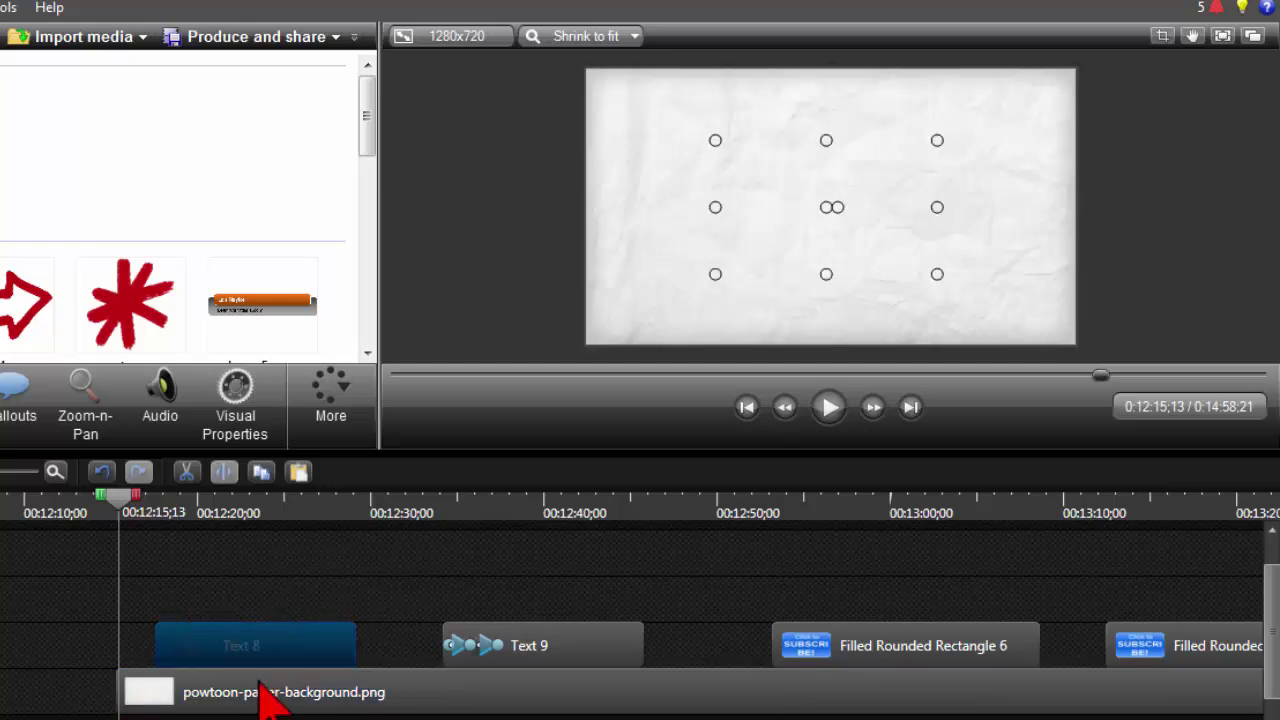
left_click(157, 508)
left_click(261, 508)
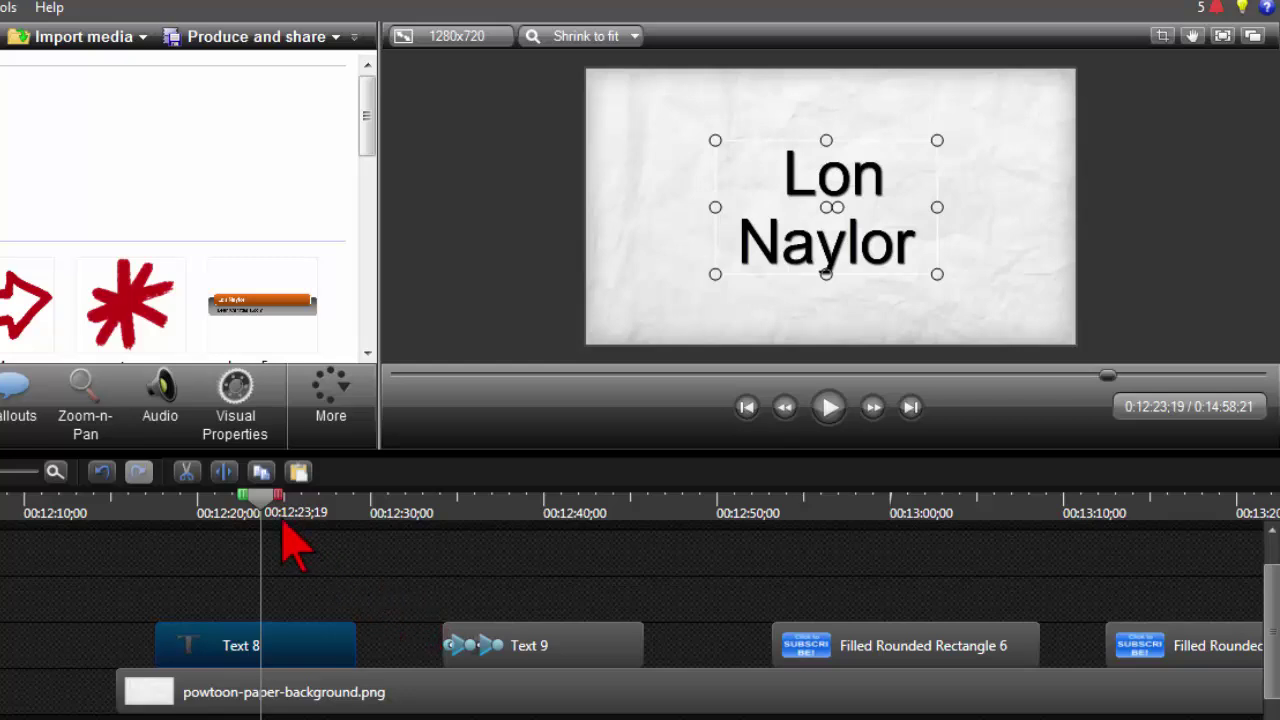
left_click_drag(264, 507, 252, 503)
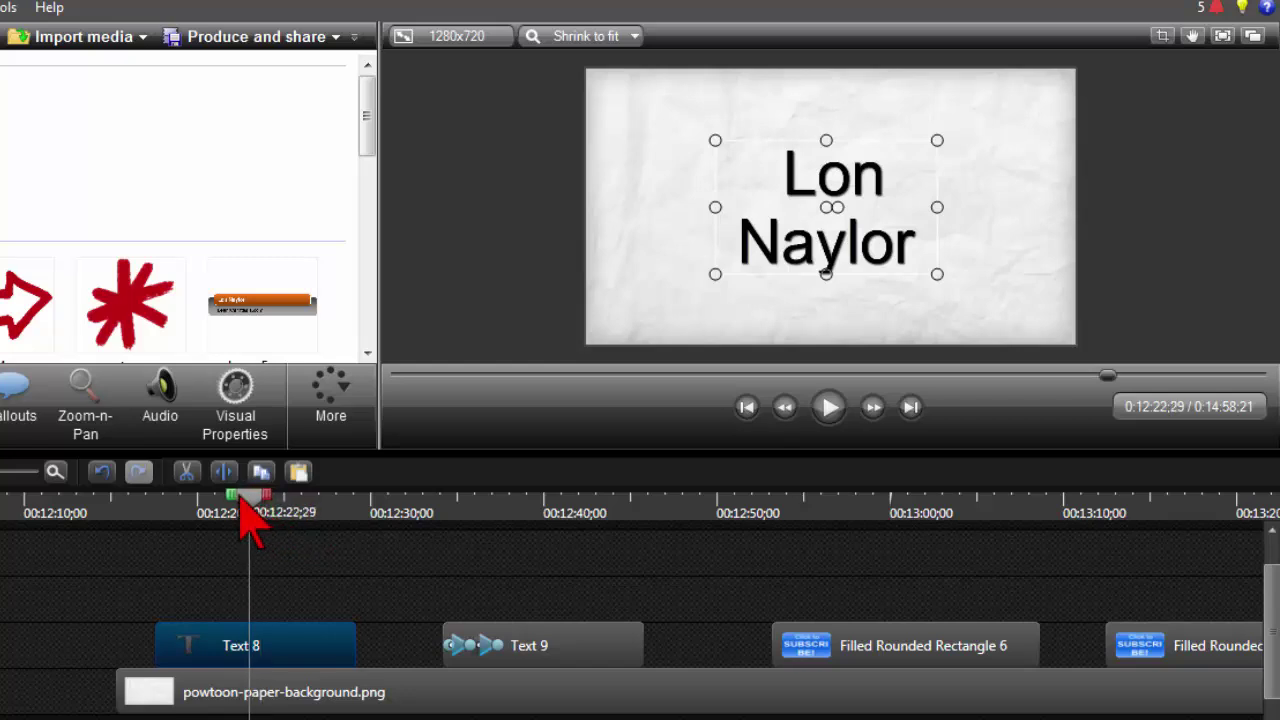
left_click_drag(246, 505, 155, 495)
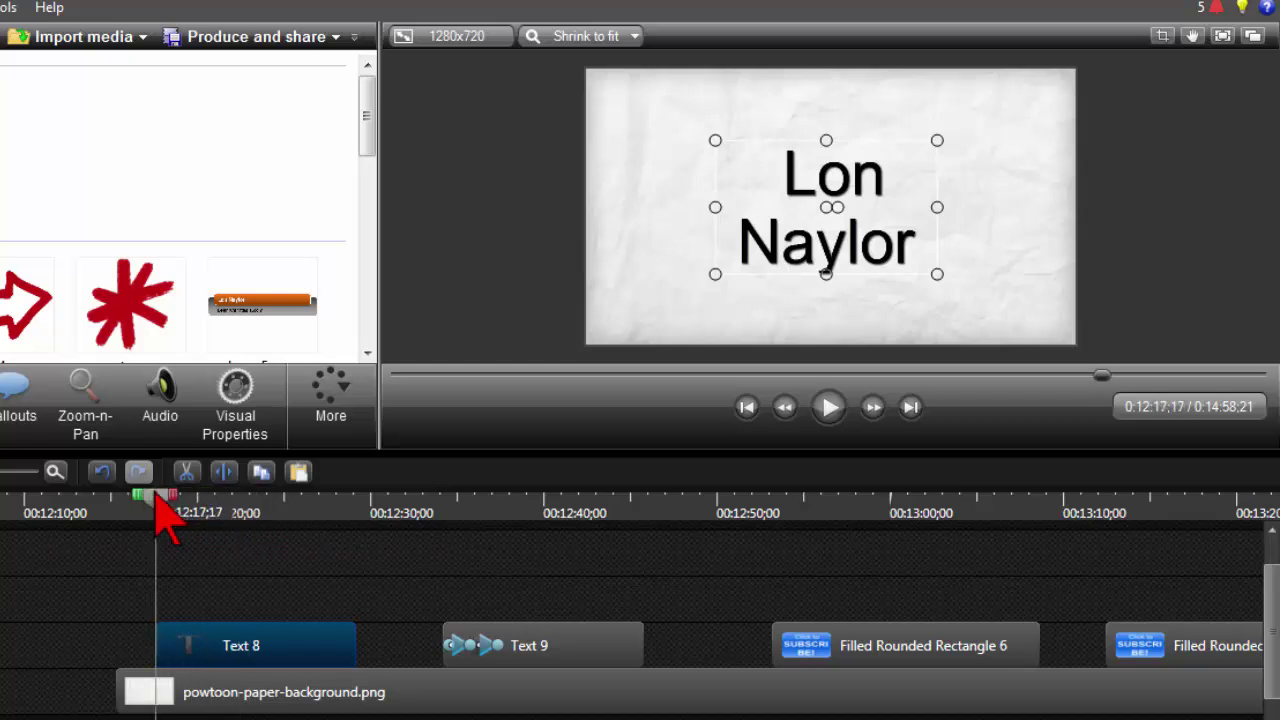
Step: Set the Text 8 callout's Scale to 1% in Visual Properties, checking its Callouts settings
left_click(248, 415)
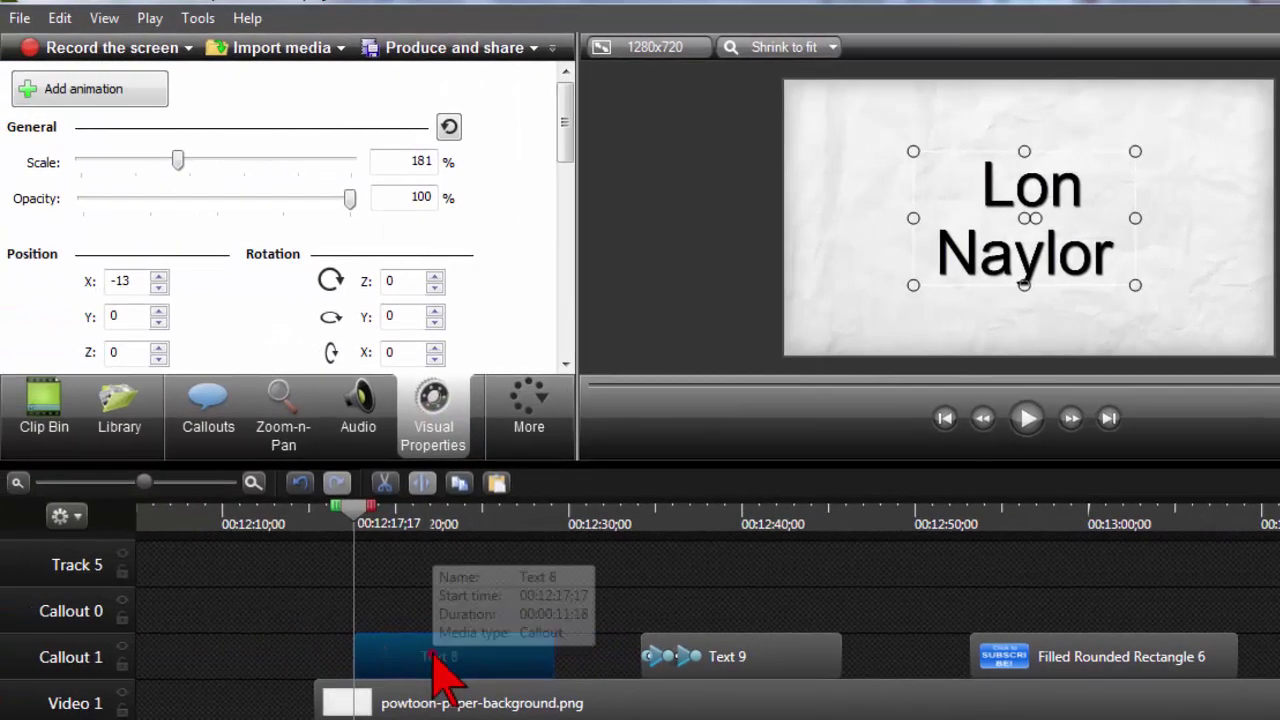
left_click(238, 650)
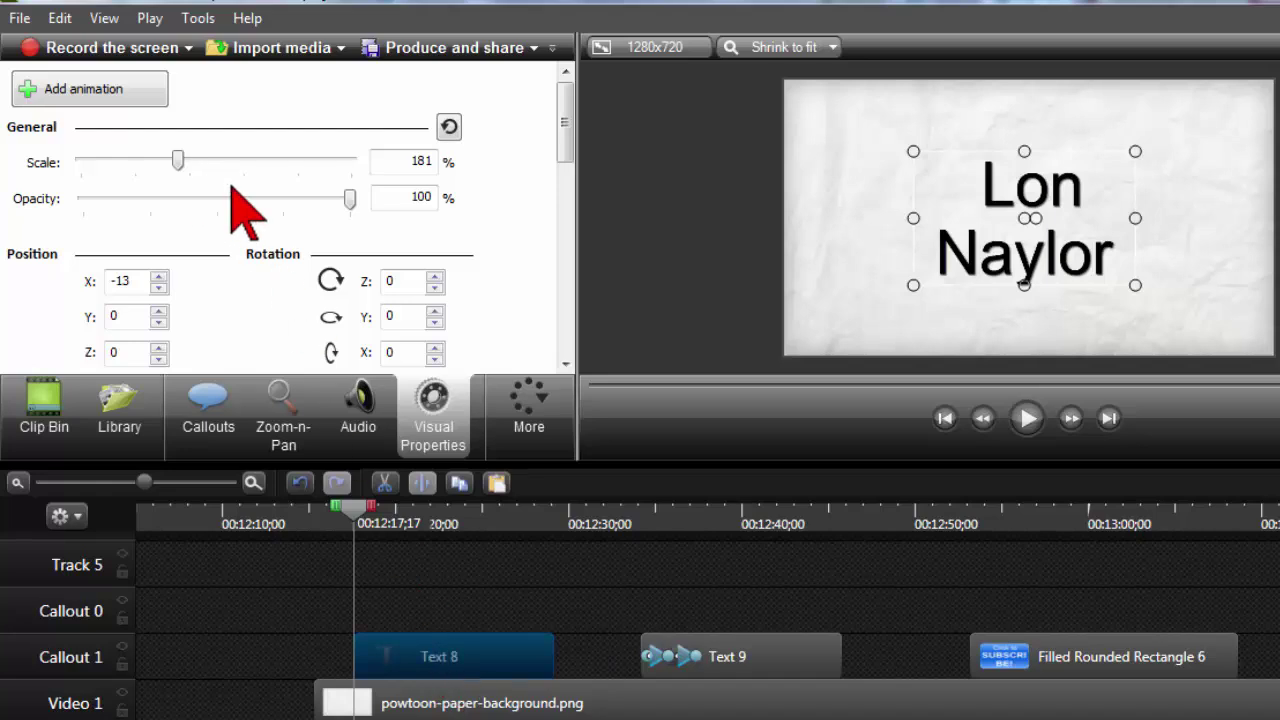
left_click_drag(178, 160, 55, 160)
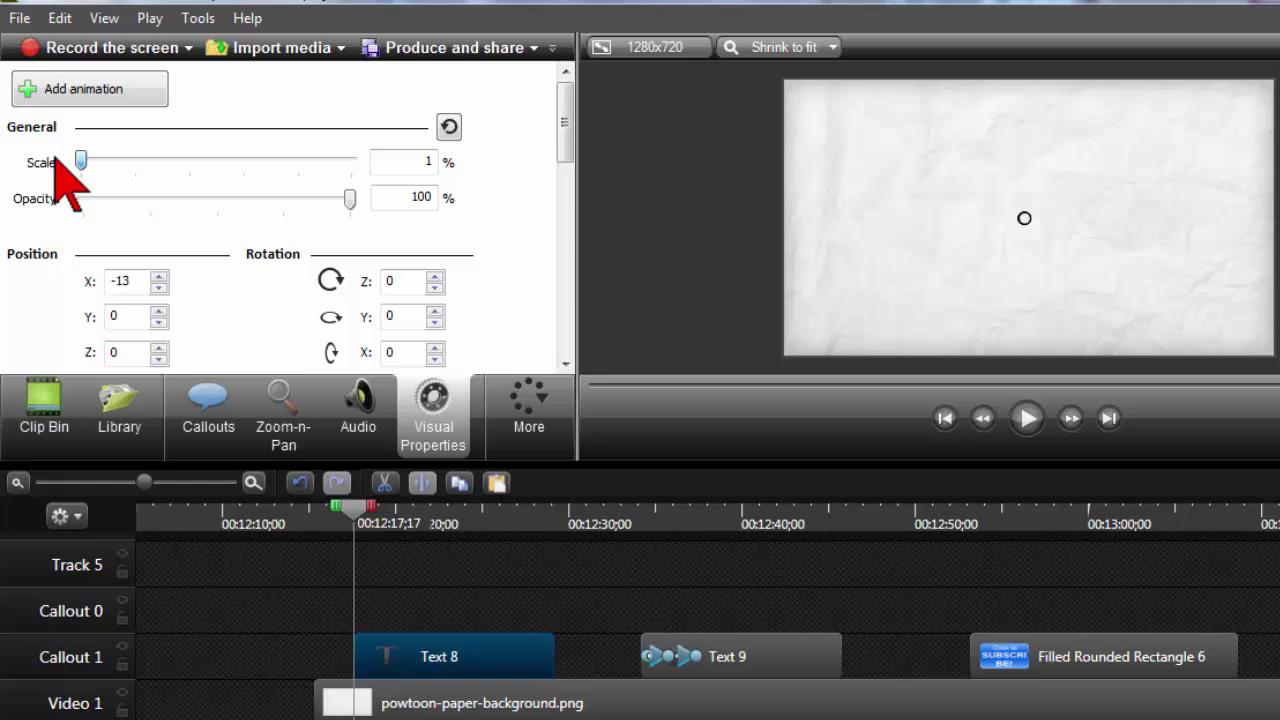
double_click(420, 655)
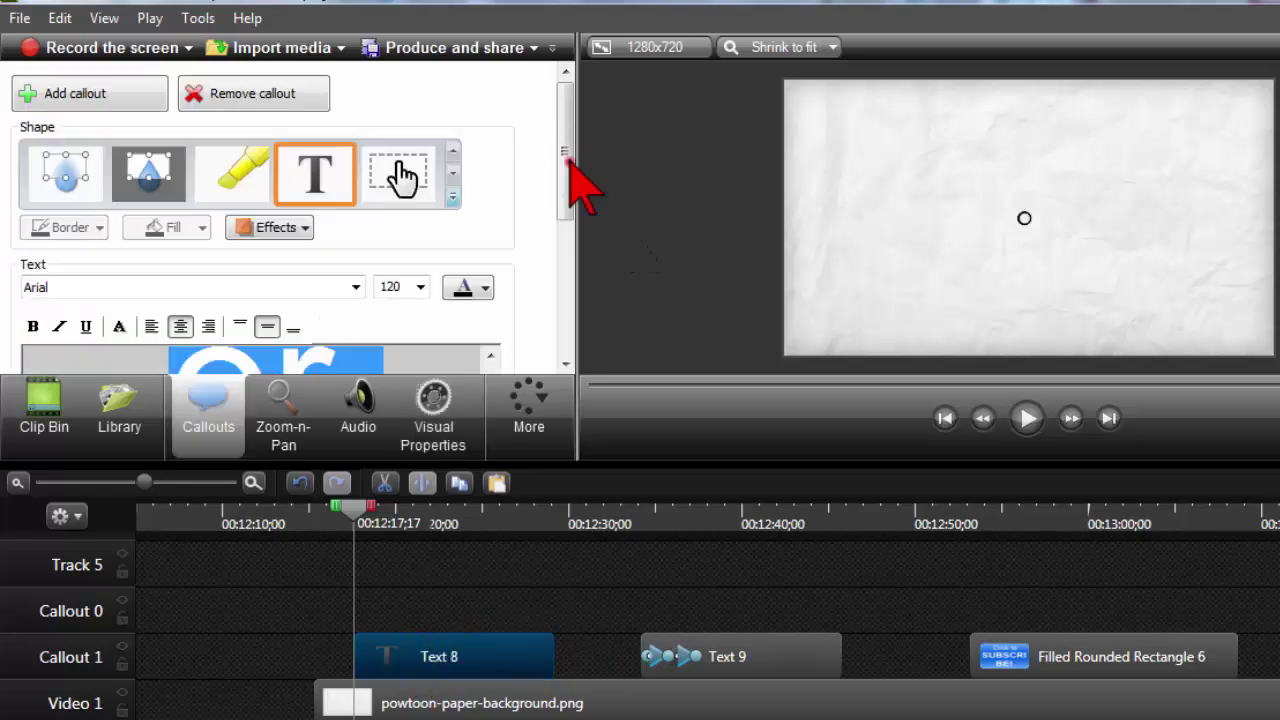
scroll(588, 262, "down", 3)
scroll(570, 280, "up", 3)
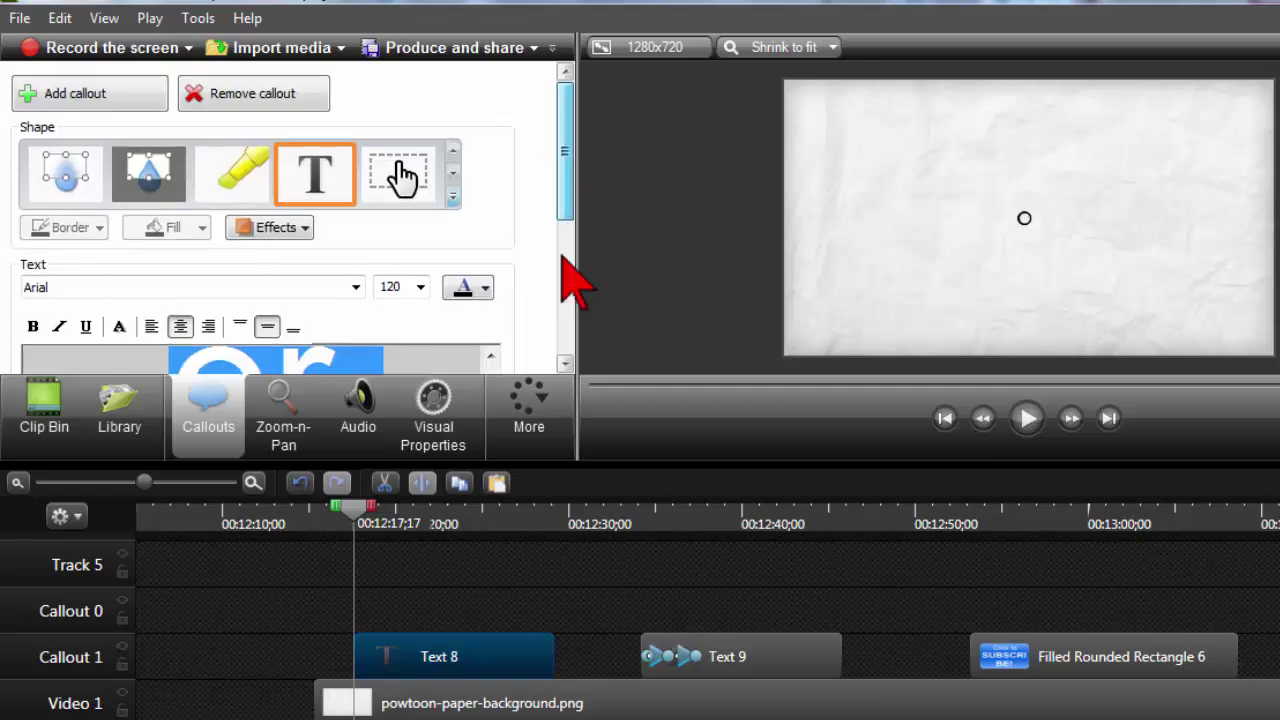
left_click(456, 400)
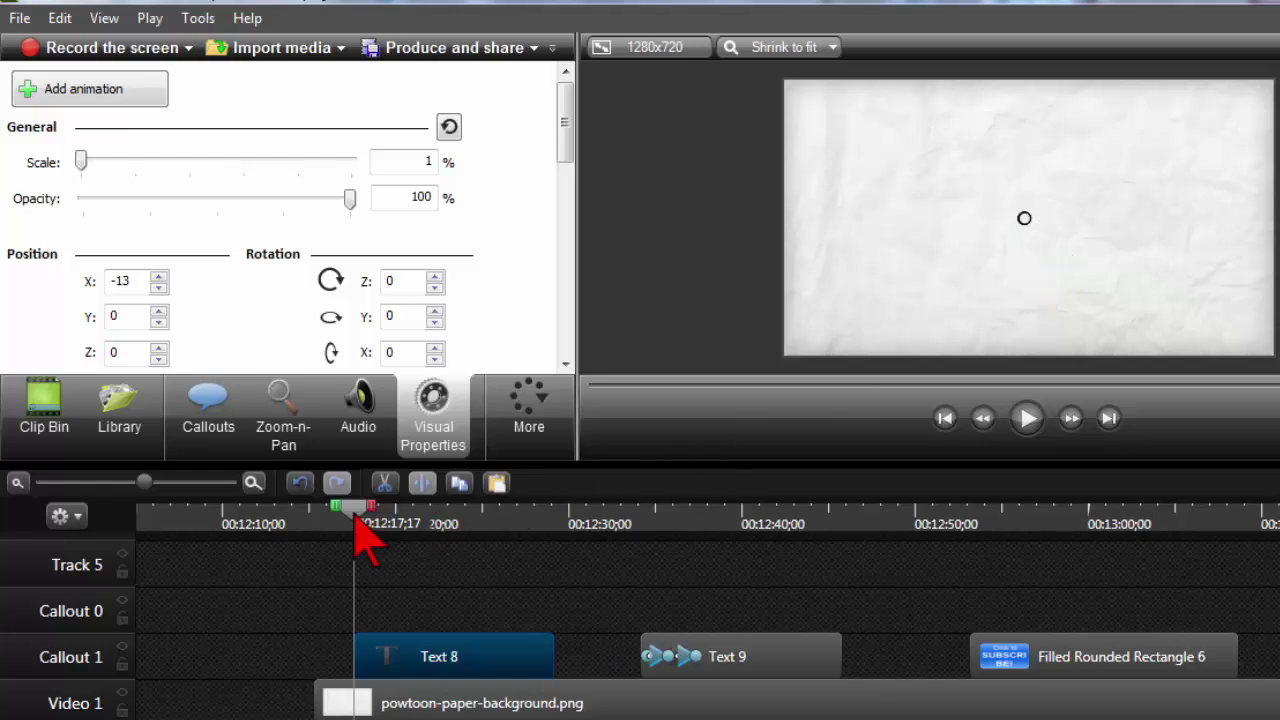
left_click_drag(357, 512, 419, 518)
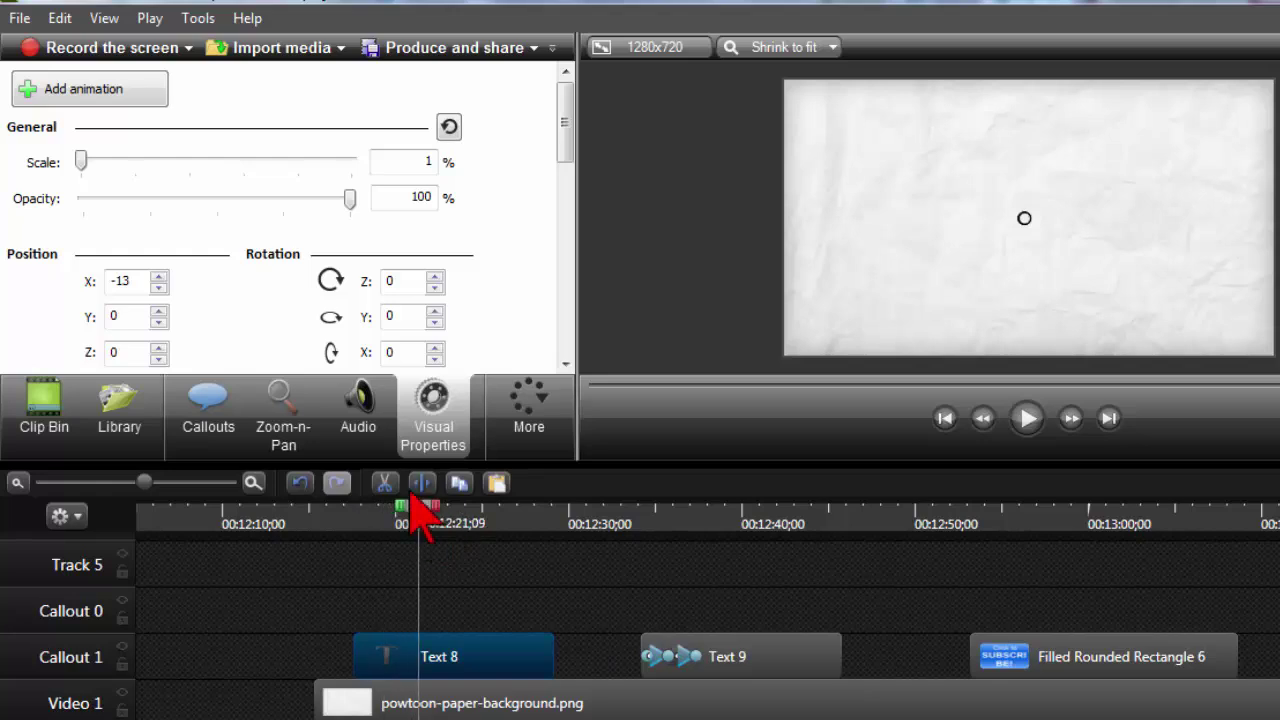
Step: Add an animation growing Text 8 to 176% scale and scrub to preview the zoom-in
left_click(144, 92)
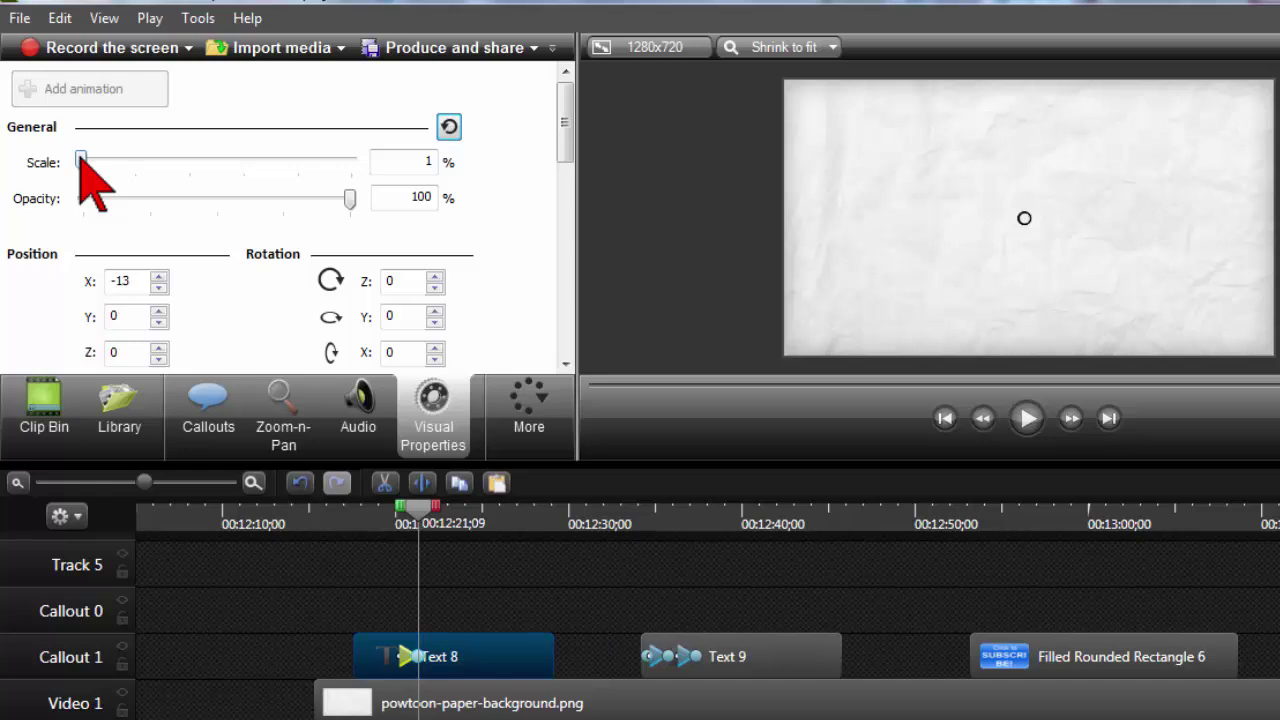
left_click_drag(80, 160, 173, 172)
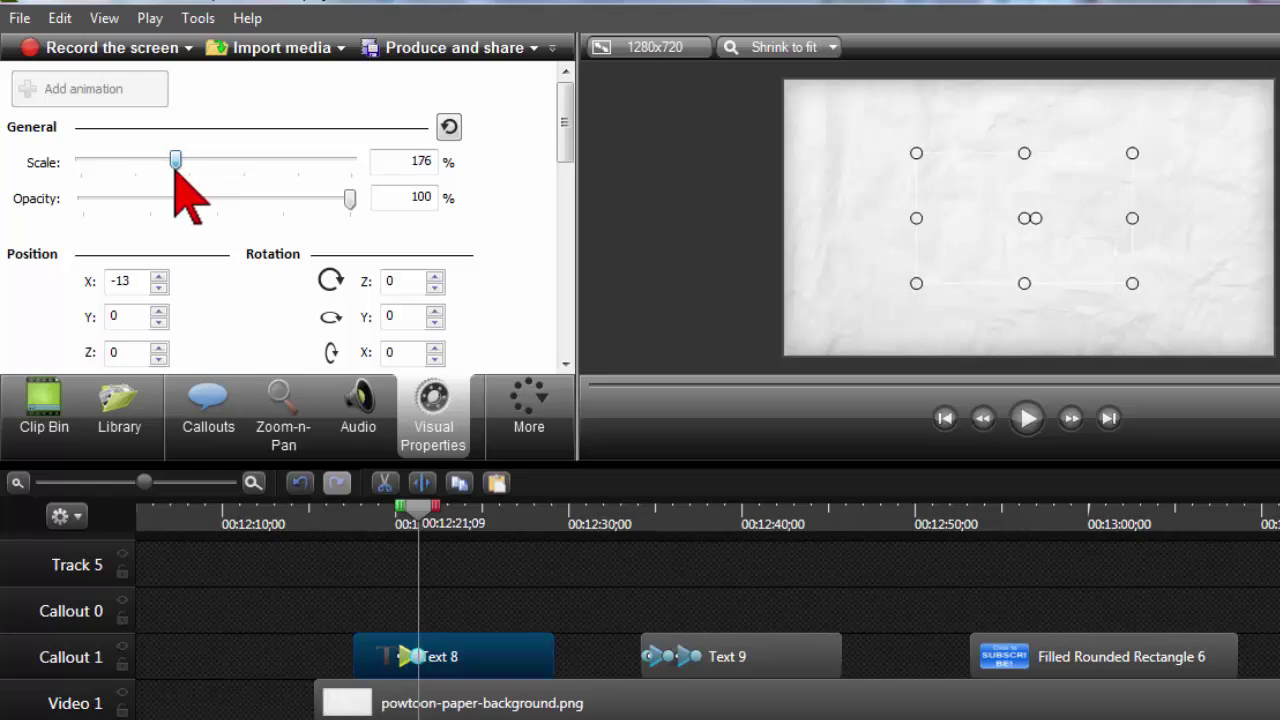
left_click(377, 520)
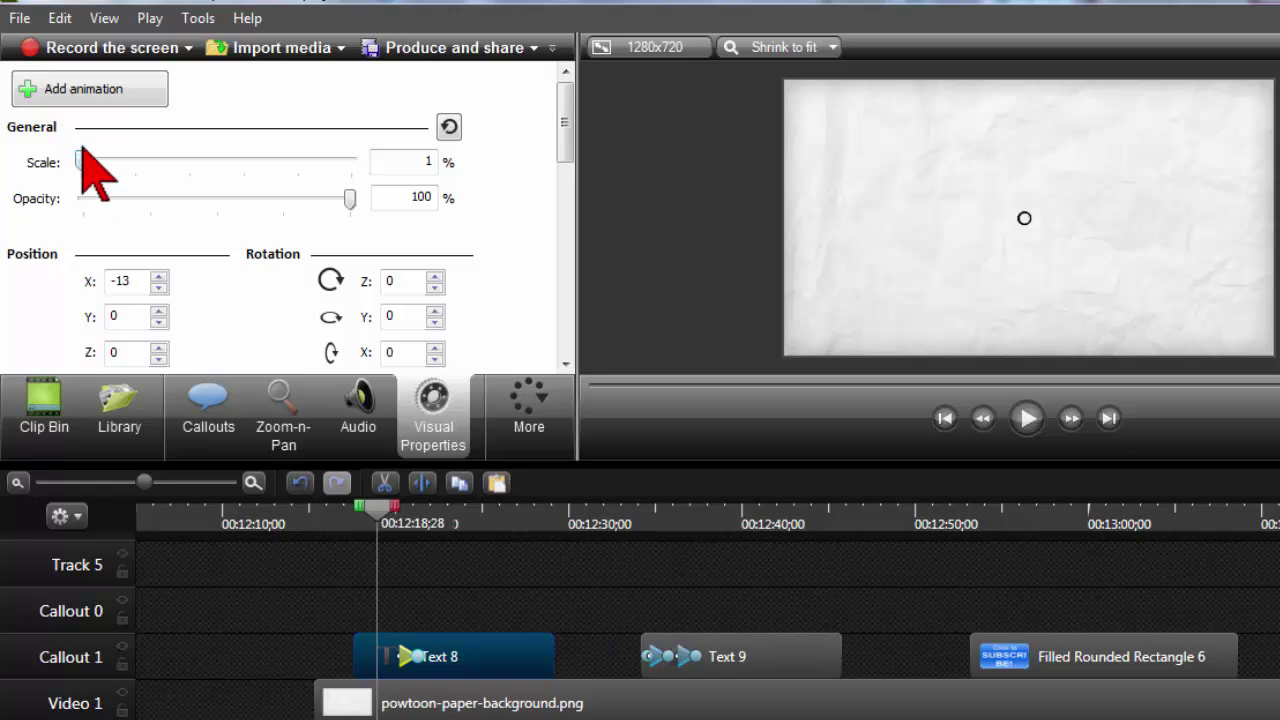
left_click_drag(377, 508, 606, 515)
Step: With Text 9 at 0 opacity, scrub to confirm it shrinks from 181% to 1% by 0:12:34;19
scroll(615, 540, "up", 3)
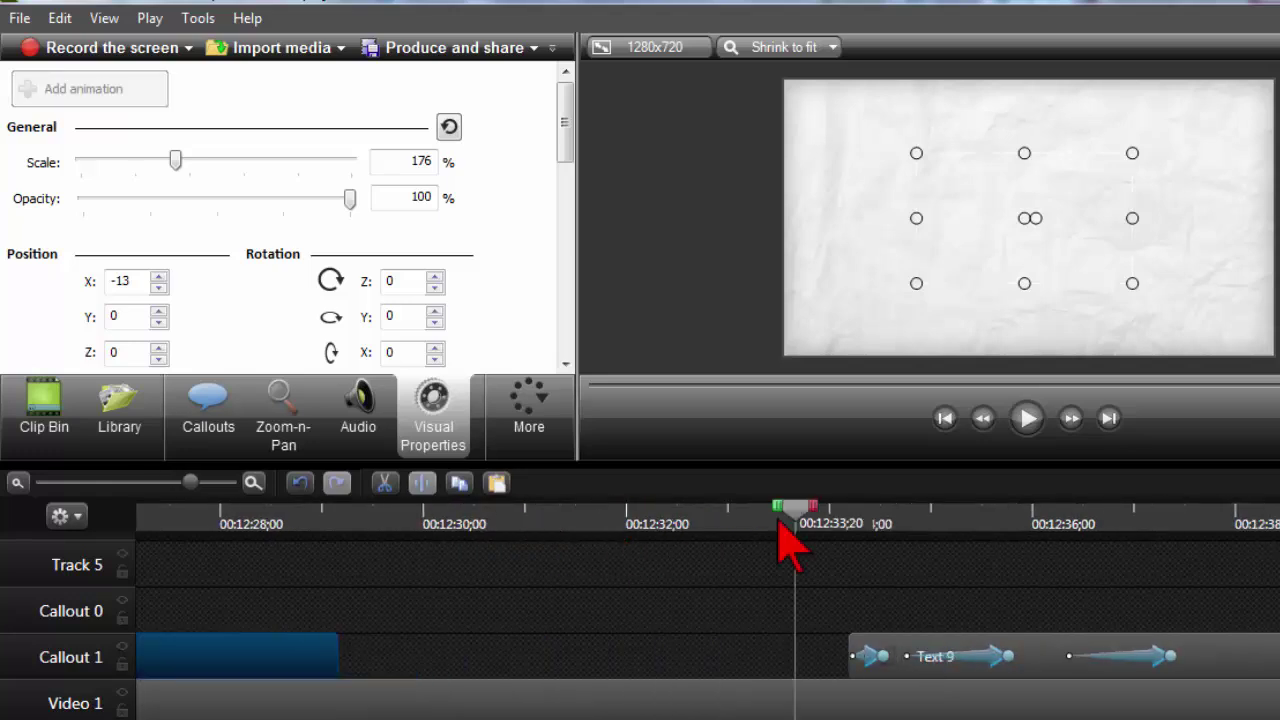
scroll(700, 620, "right", 5)
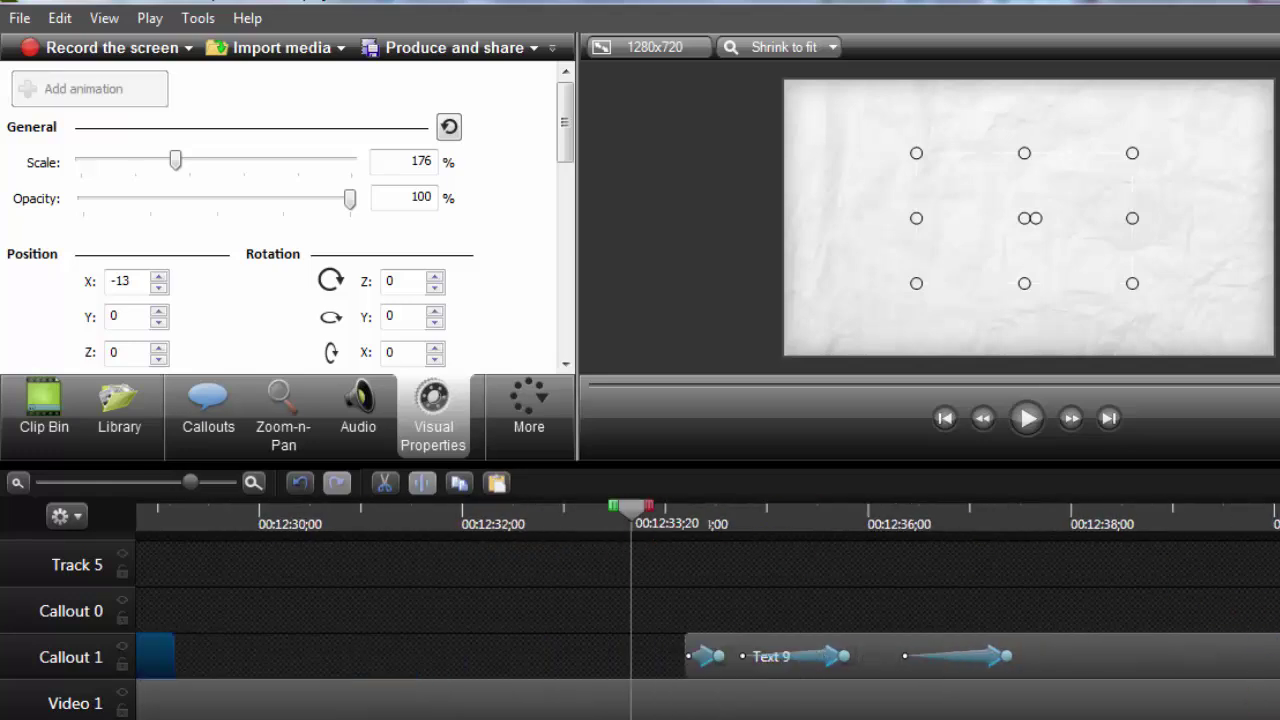
left_click(640, 515)
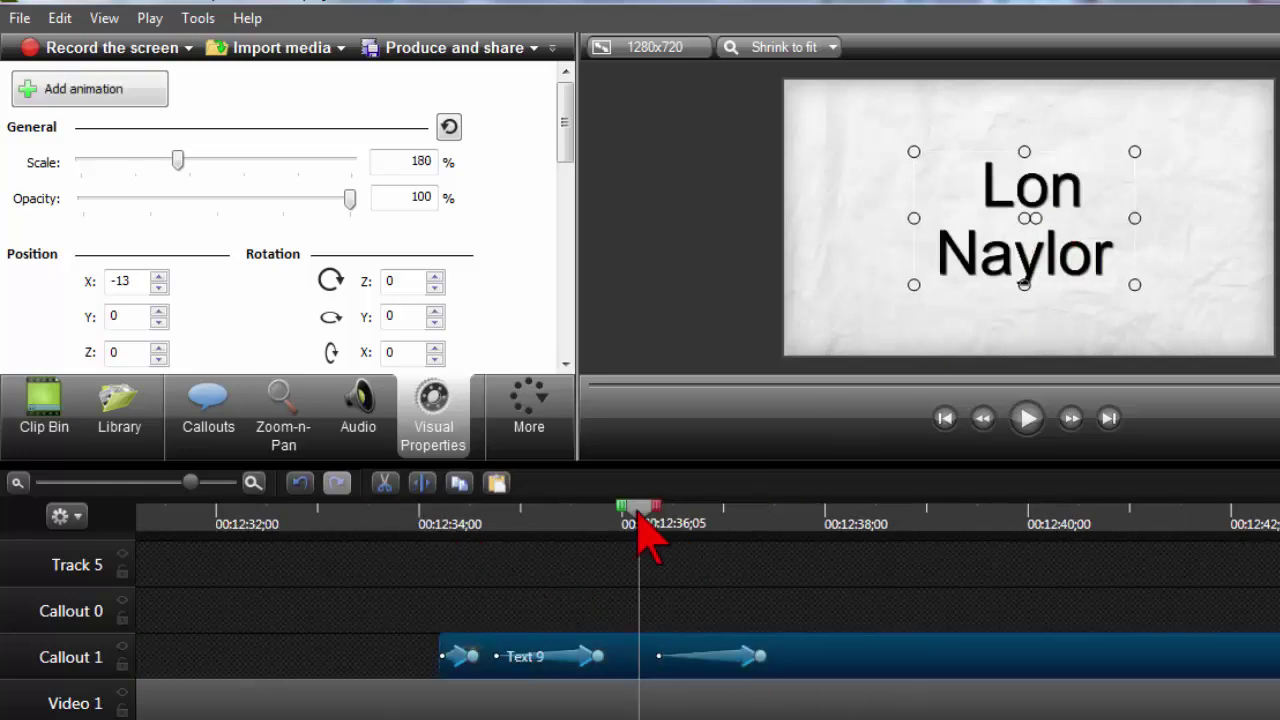
left_click_drag(638, 518, 438, 520)
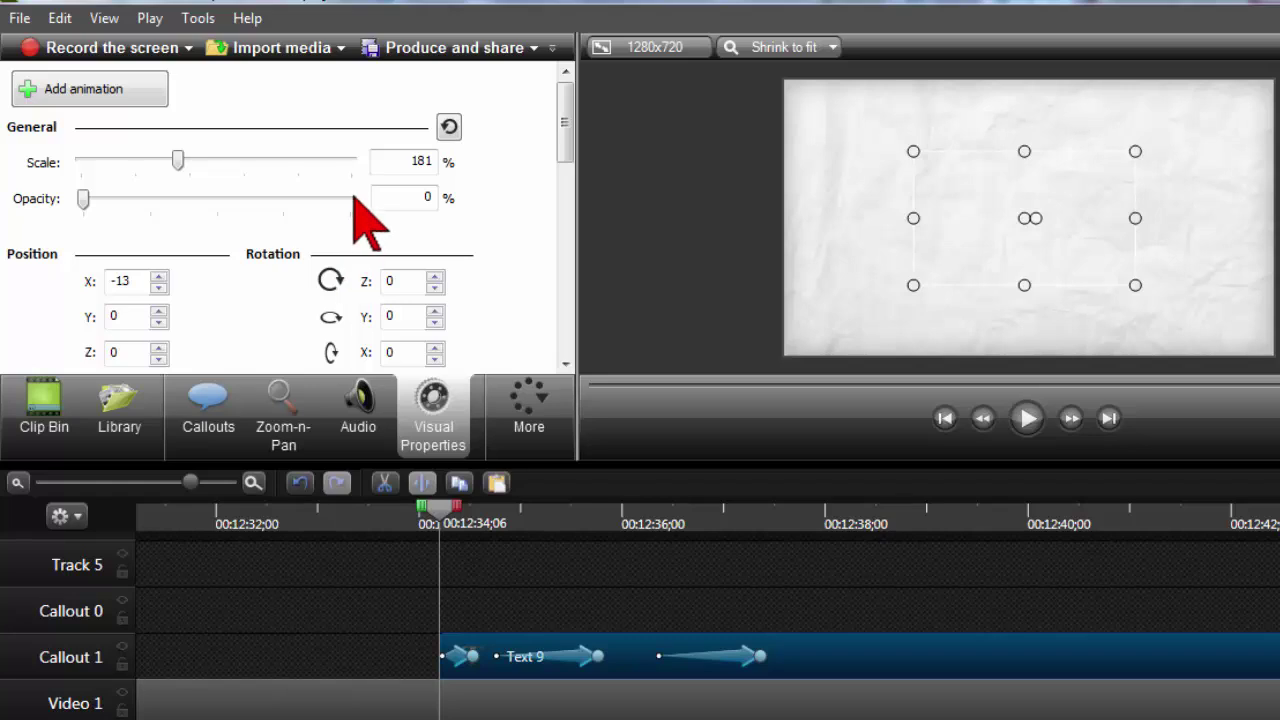
left_click(84, 199)
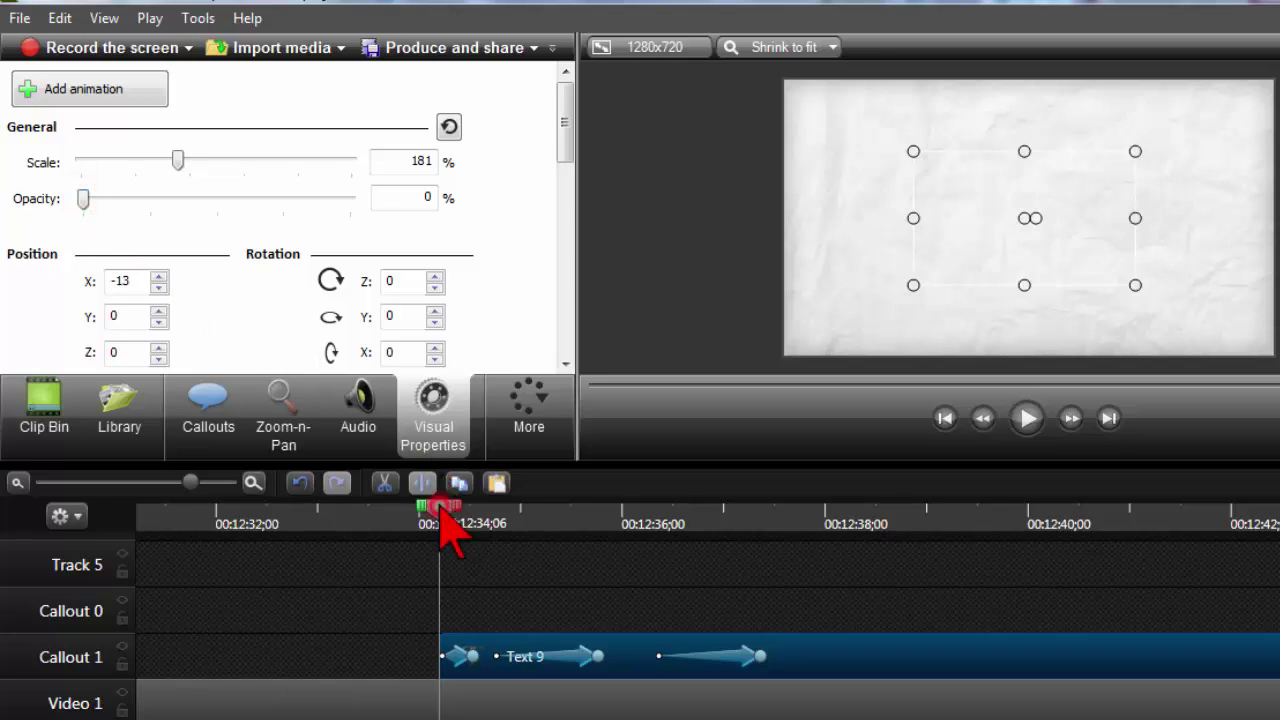
mouse_move(452, 513)
left_mouse_down()
mouse_move(490, 518)
mouse_move(444, 514)
left_mouse_up()
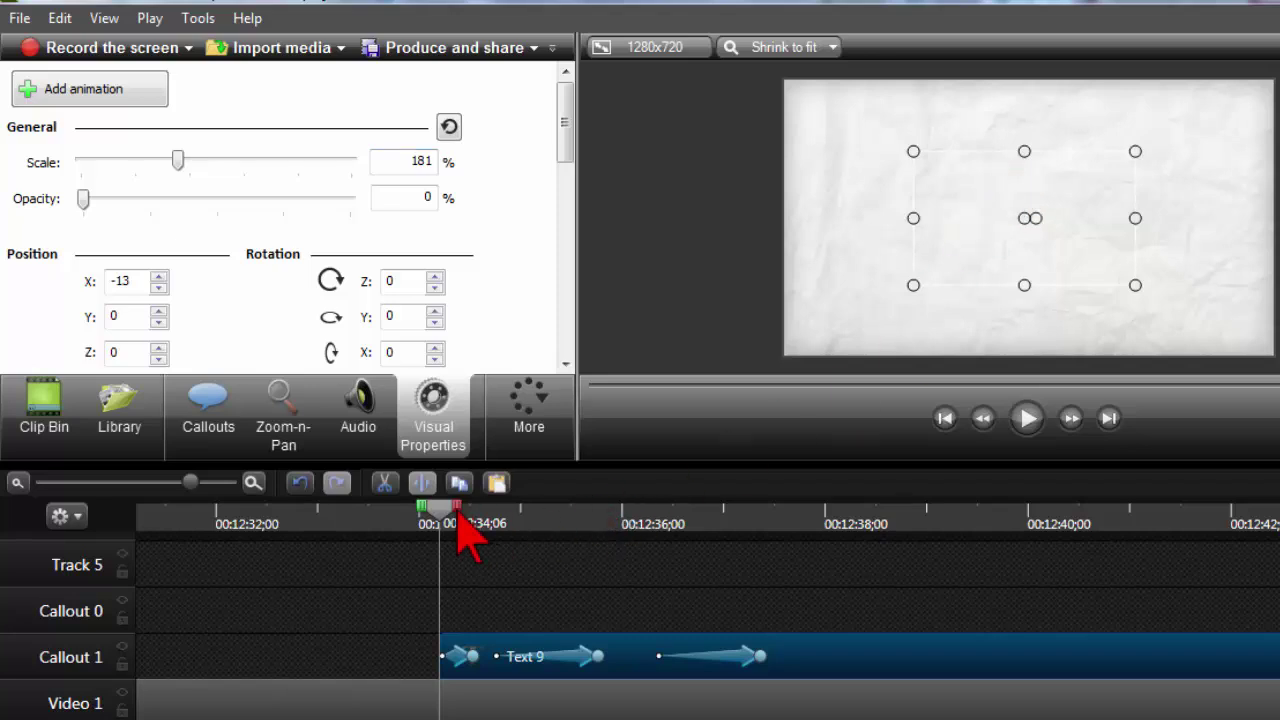
left_click_drag(446, 510, 473, 522)
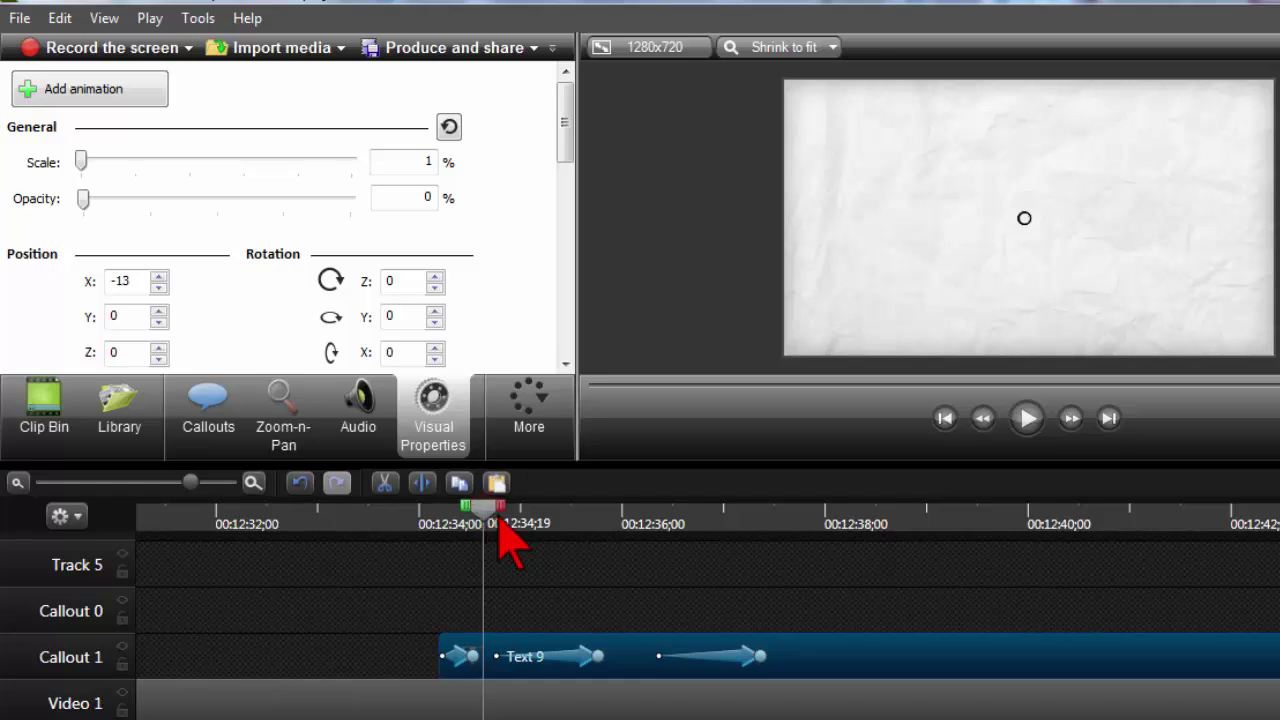
Step: Preview Text 9 growing and fading in, then stop at 0:12:34;25 with 3% scale and 1% opacity
left_click_drag(497, 523, 538, 527)
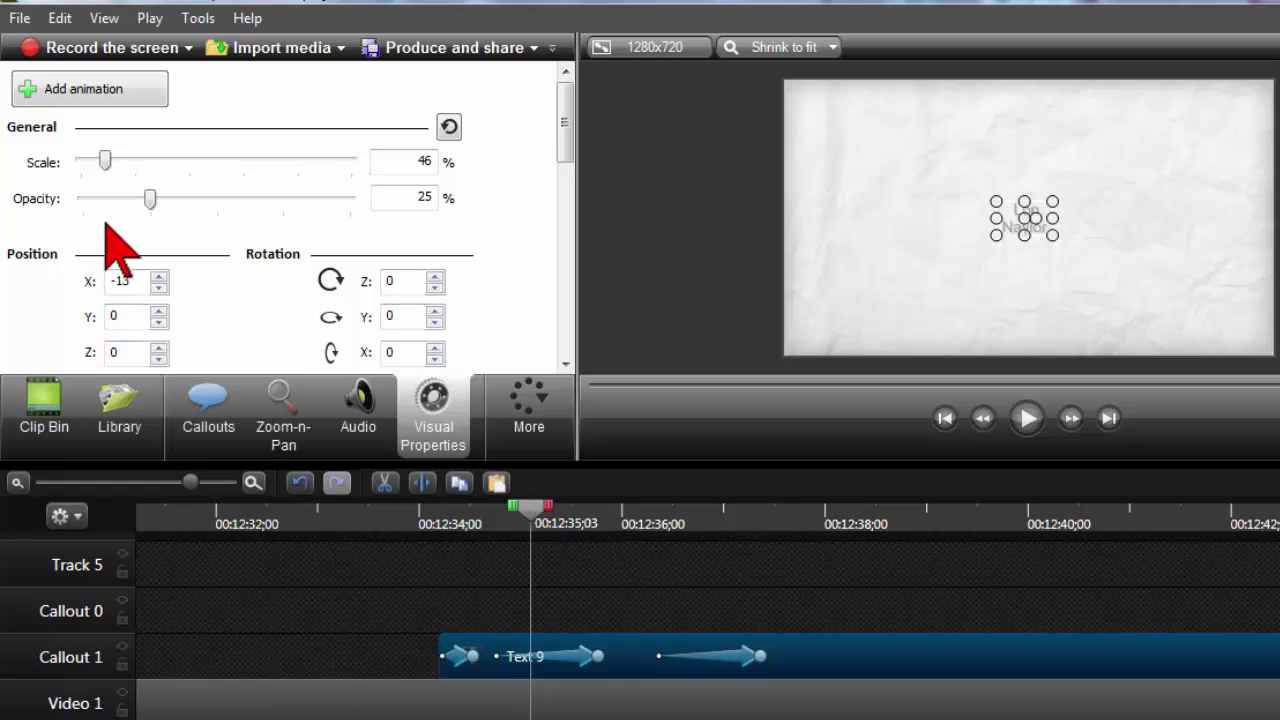
left_click(532, 507)
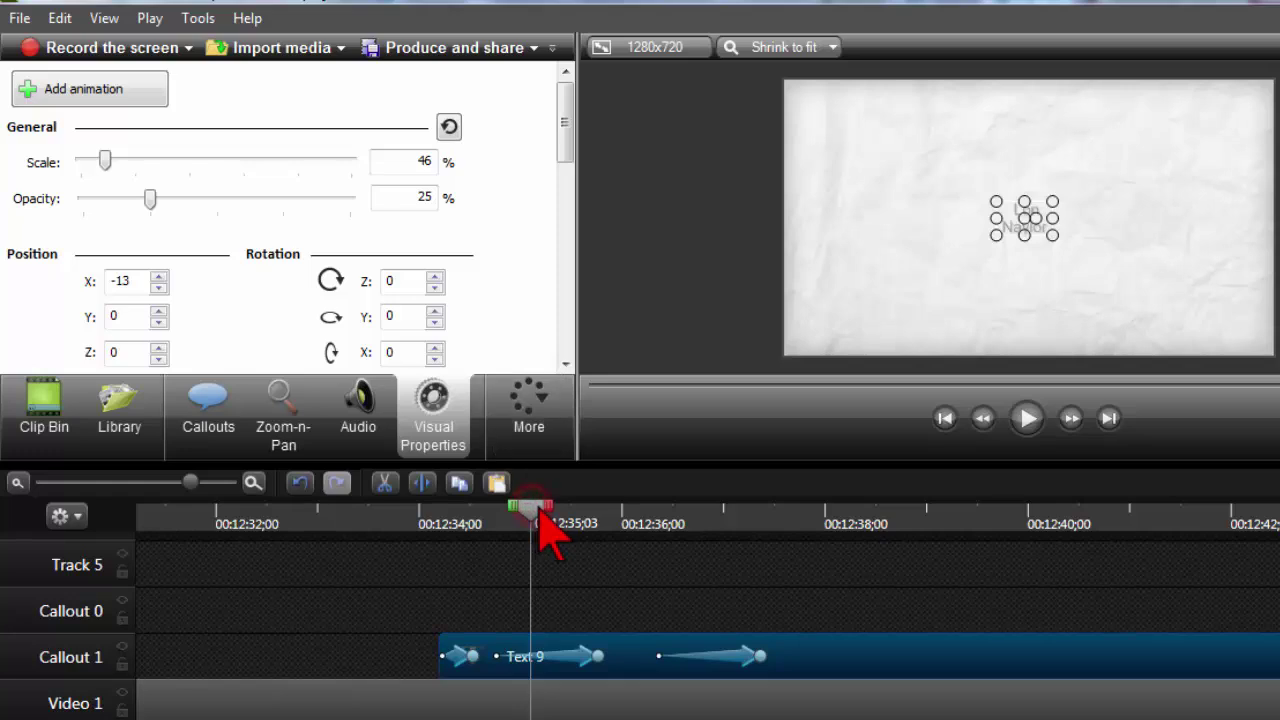
left_click_drag(540, 513, 439, 512)
left_click(481, 566)
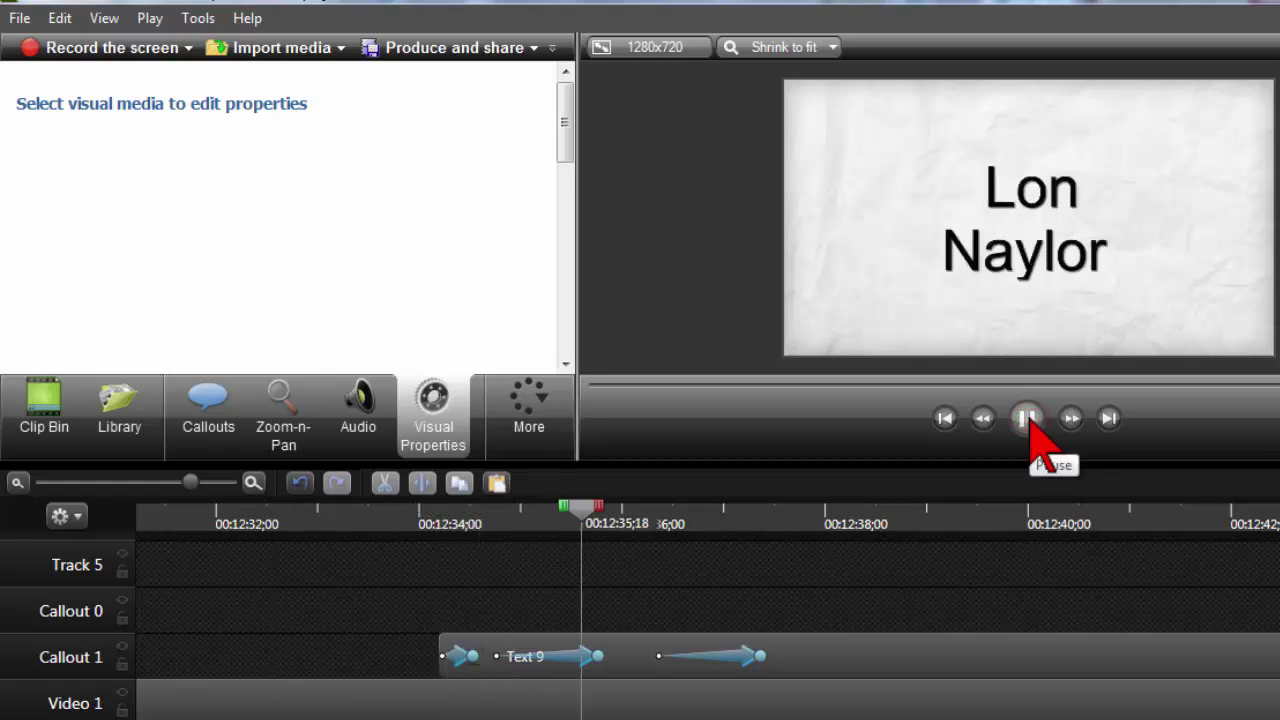
left_click(1027, 418)
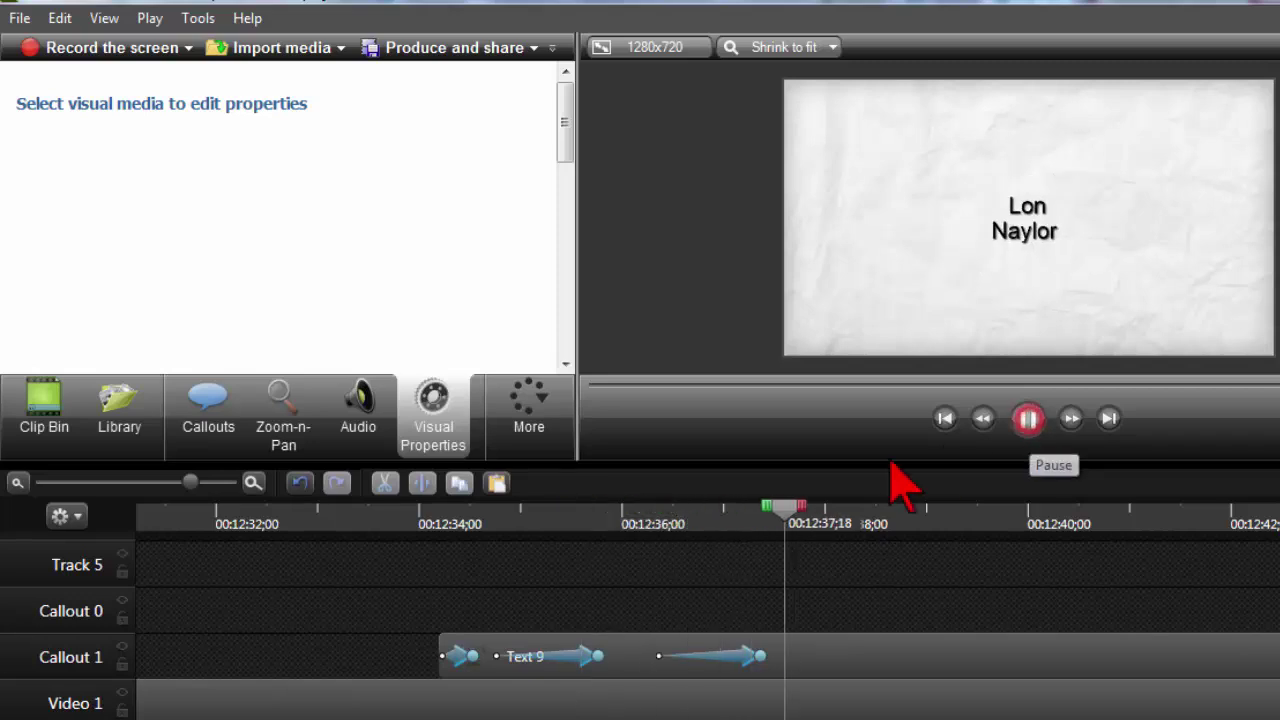
left_click(505, 516)
left_click(494, 665)
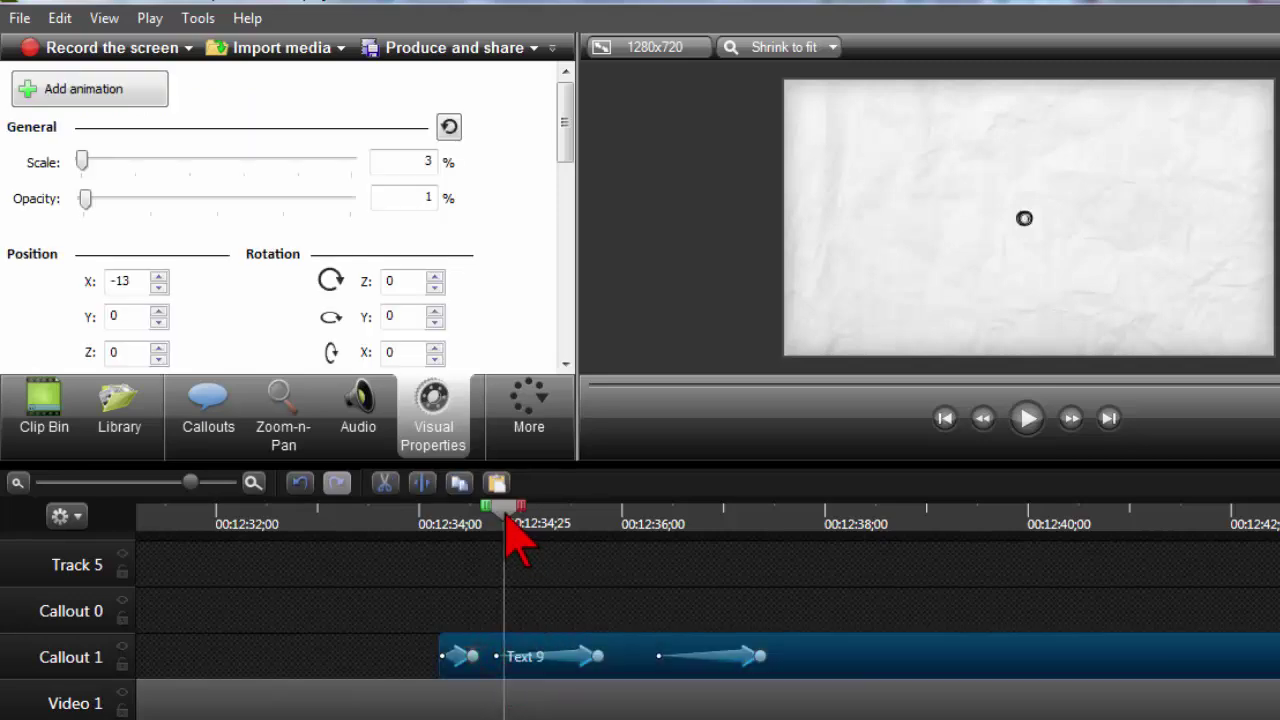
Step: Preview Text 9's final animation shrinking it to 67% by 0:12:37, then jump ahead near 0:12:52
left_click_drag(505, 514, 648, 550)
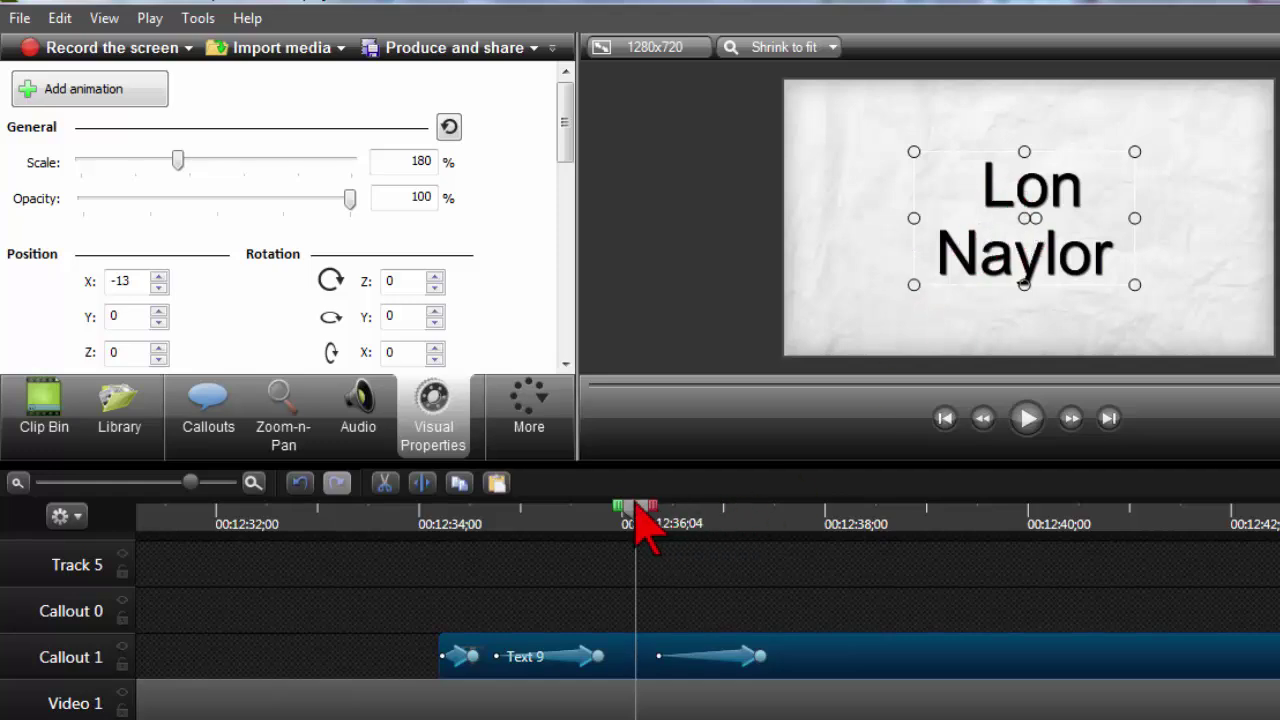
left_click(733, 657)
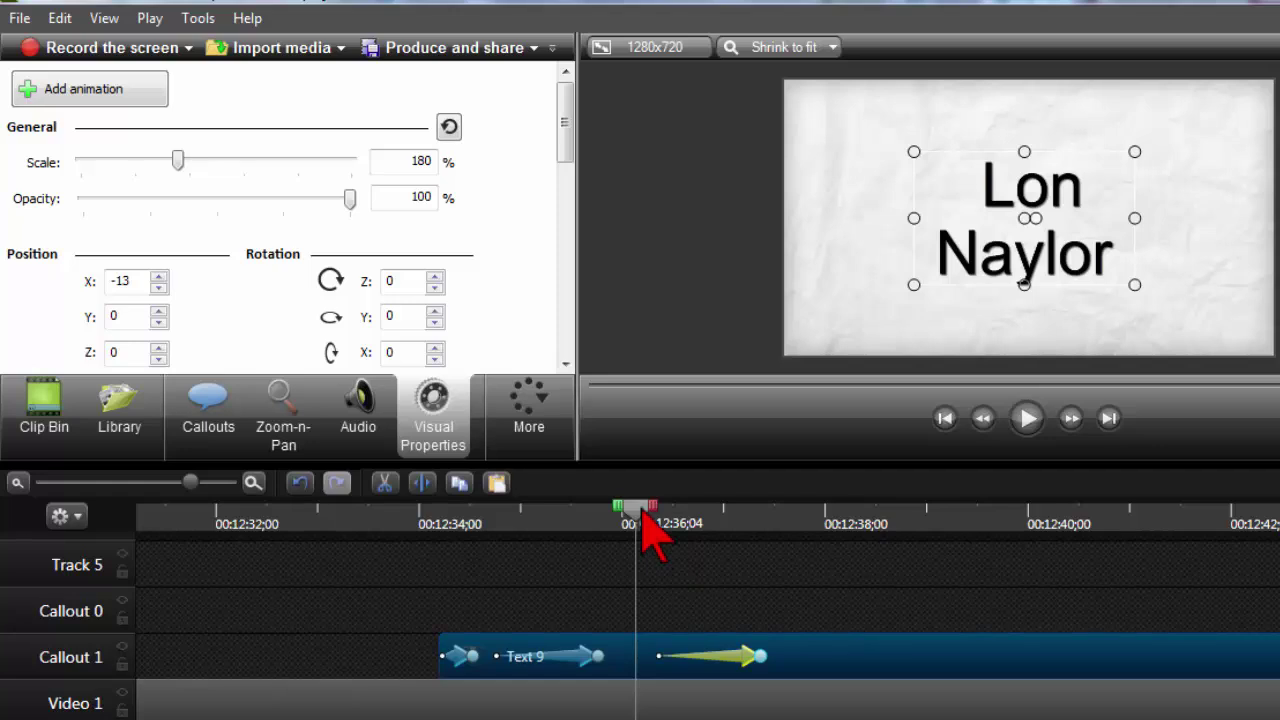
left_click_drag(641, 513, 700, 522)
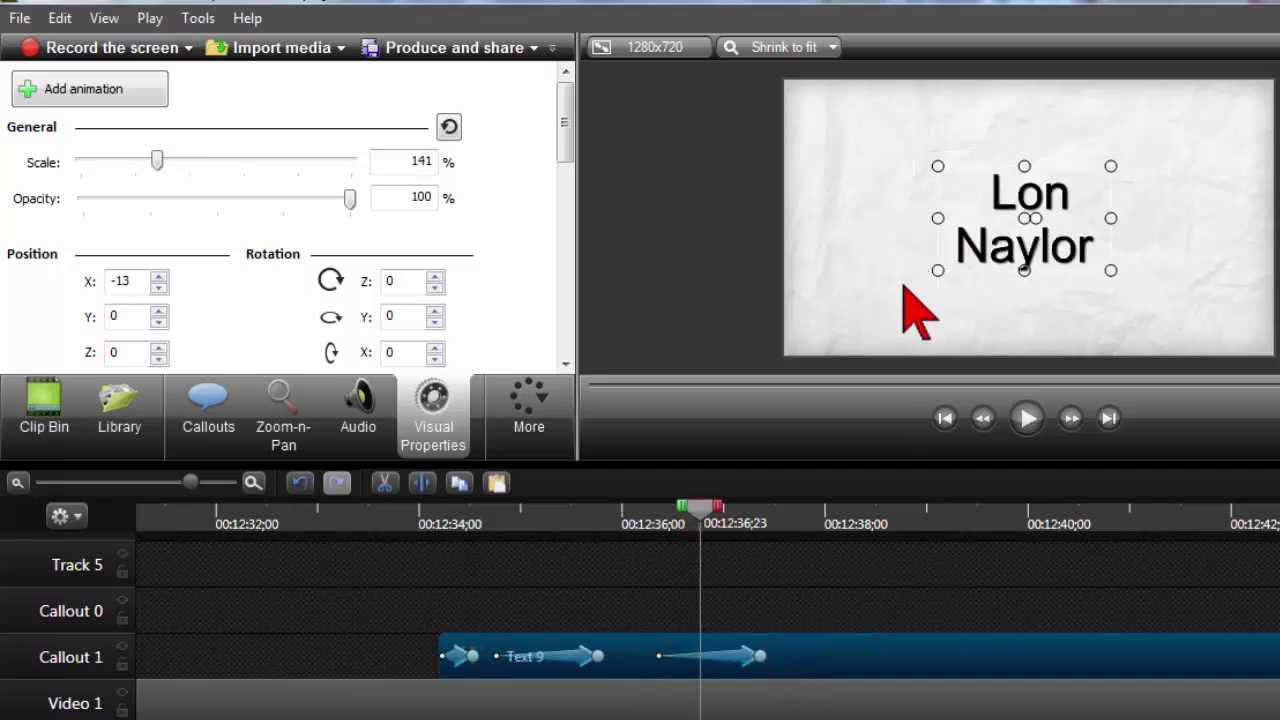
left_click(803, 524)
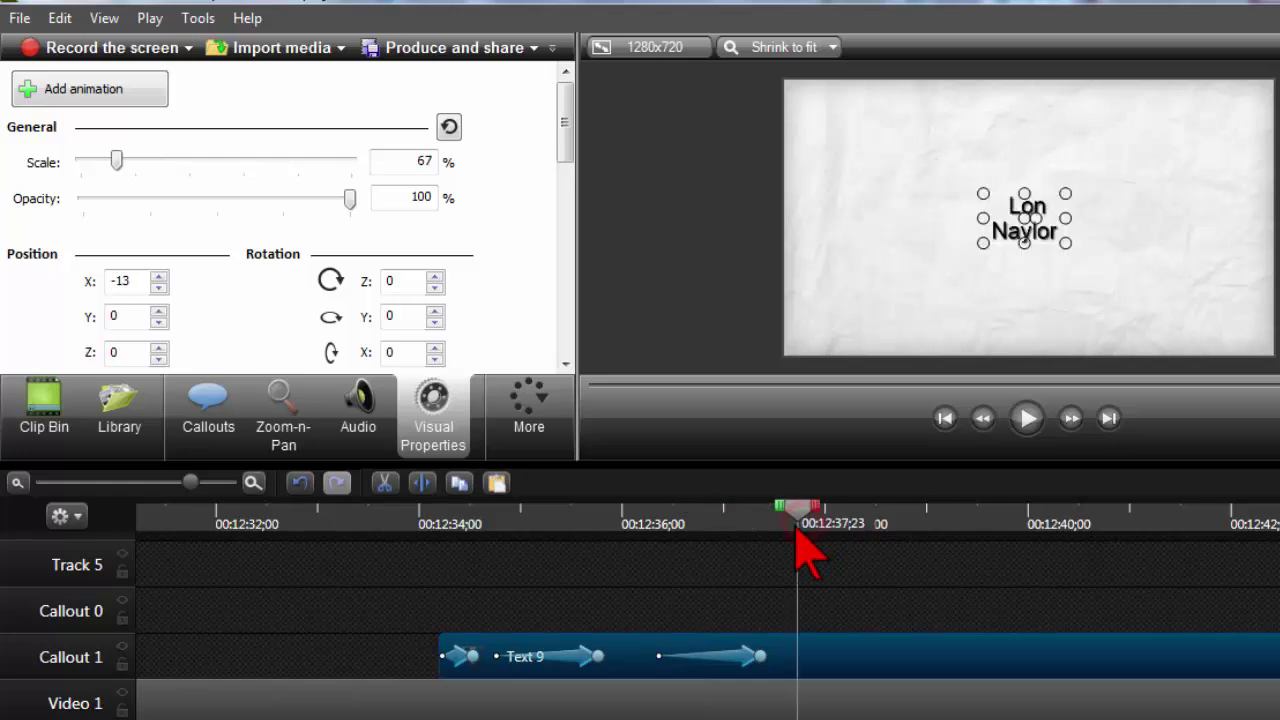
scroll(1040, 545, "down", 3)
left_click(1048, 522)
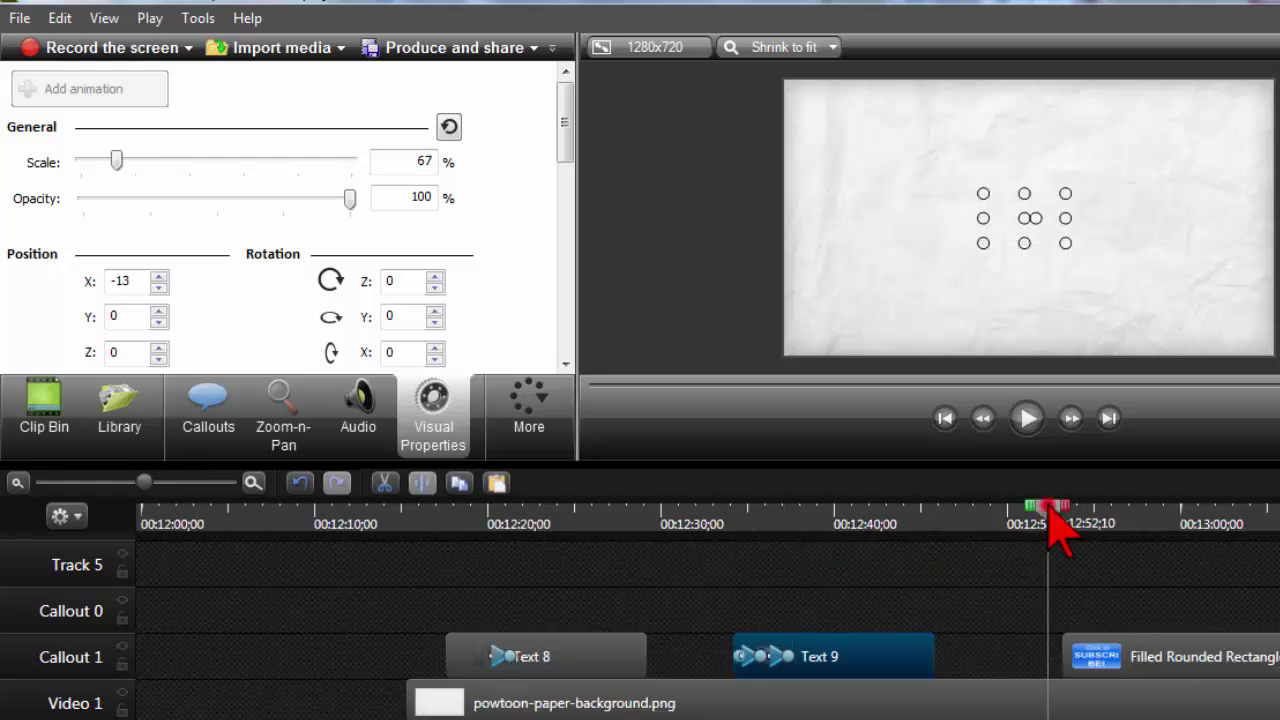
Step: Select the 'Click to SUBSCRIBE!' Filled Rounded Rectangle 6 callout and view its Arial 48 bold text settings
left_click_drag(1049, 507, 1064, 509)
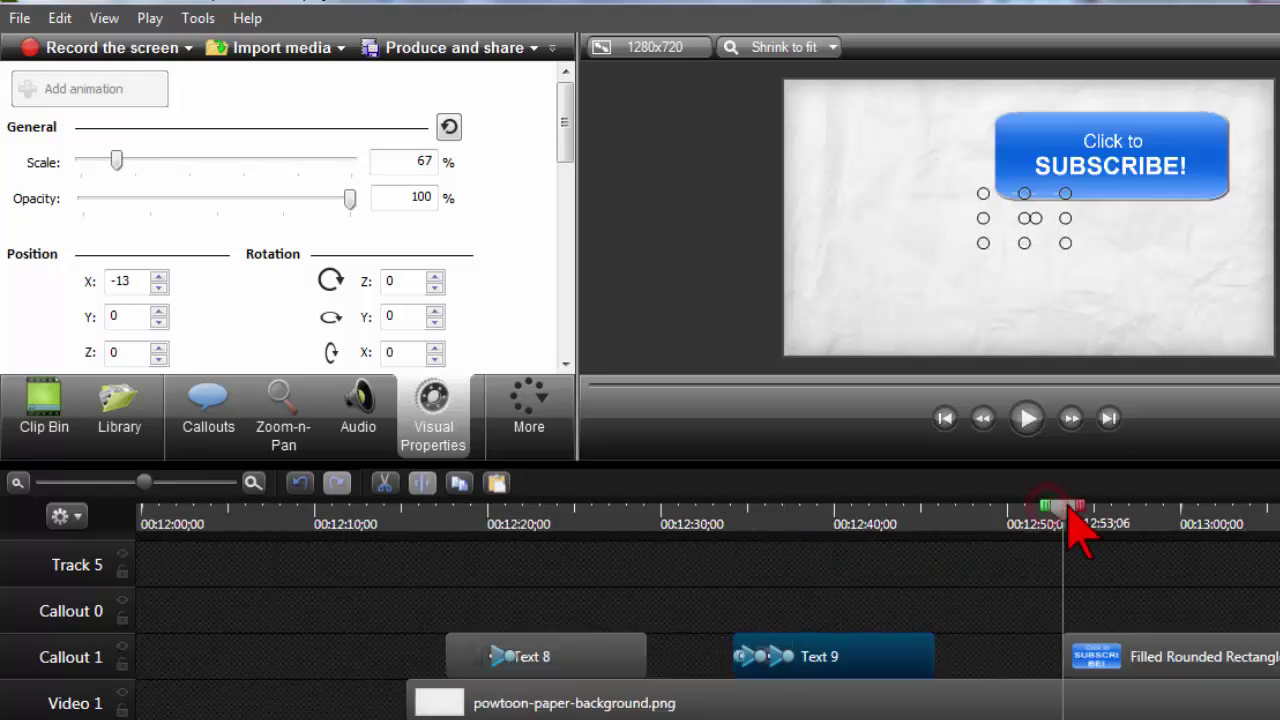
left_click(873, 604)
left_click(1160, 660)
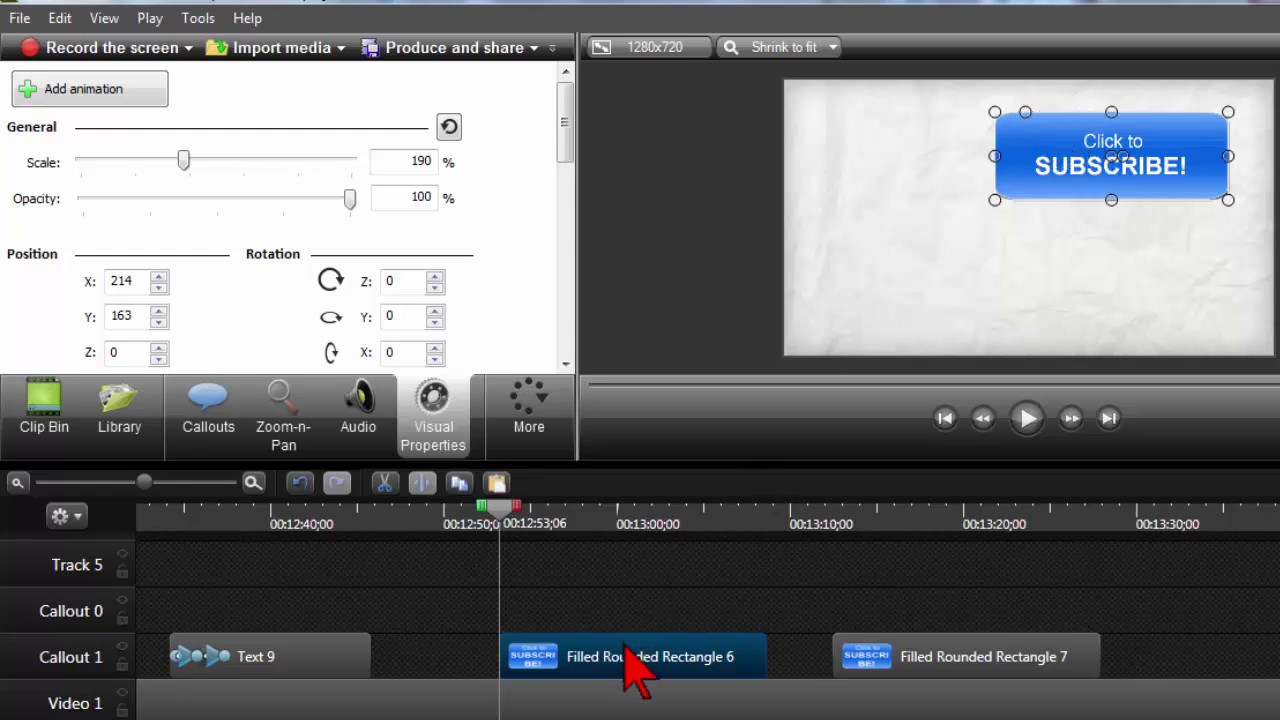
left_click_drag(628, 662, 630, 670)
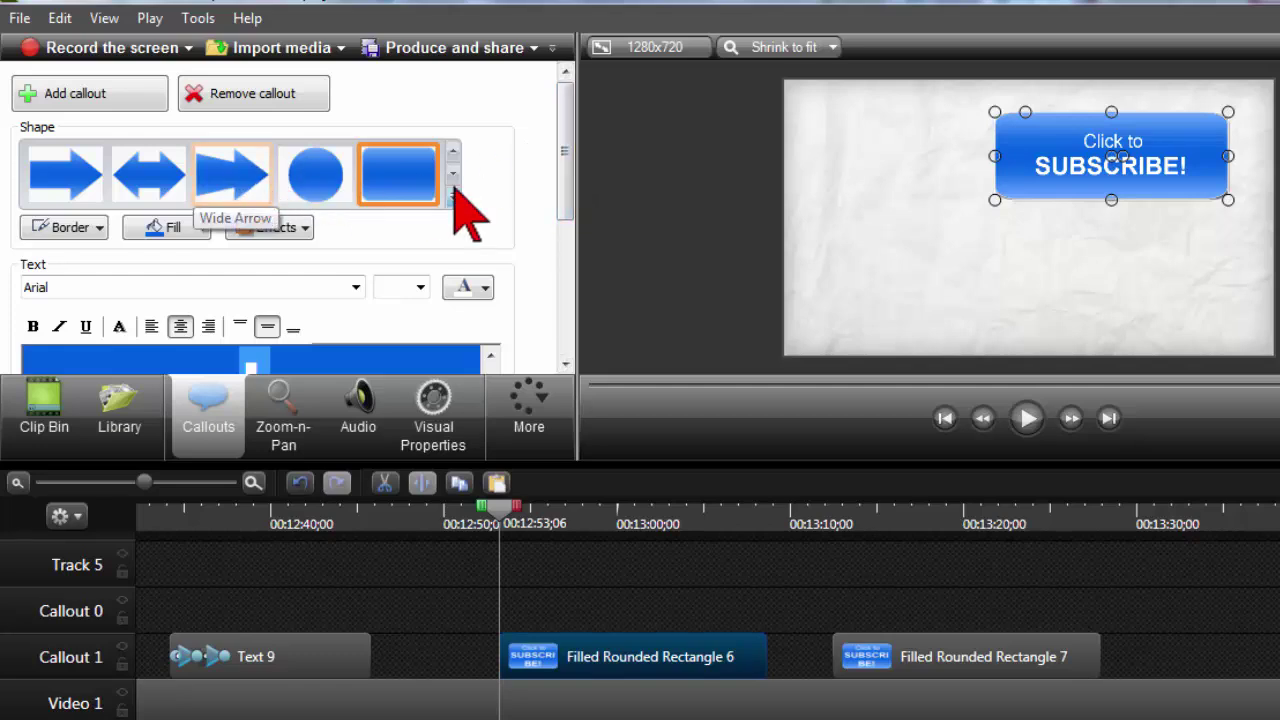
left_click_drag(565, 155, 571, 251)
left_click(333, 220)
scroll(335, 222, "up", 3)
scroll(342, 240, "down", 3)
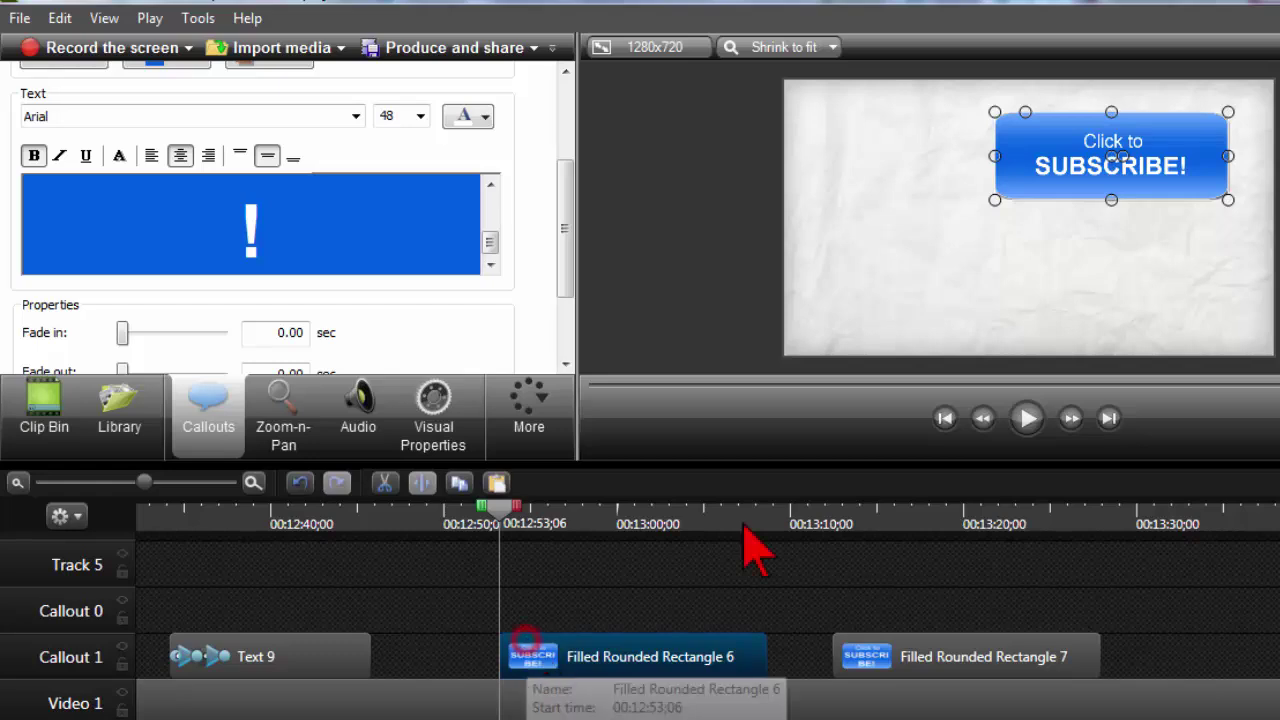
Step: Set the SUBSCRIBE callout to 1% scale, then animate it up to 189% at 0:12:57;04
left_click(432, 400)
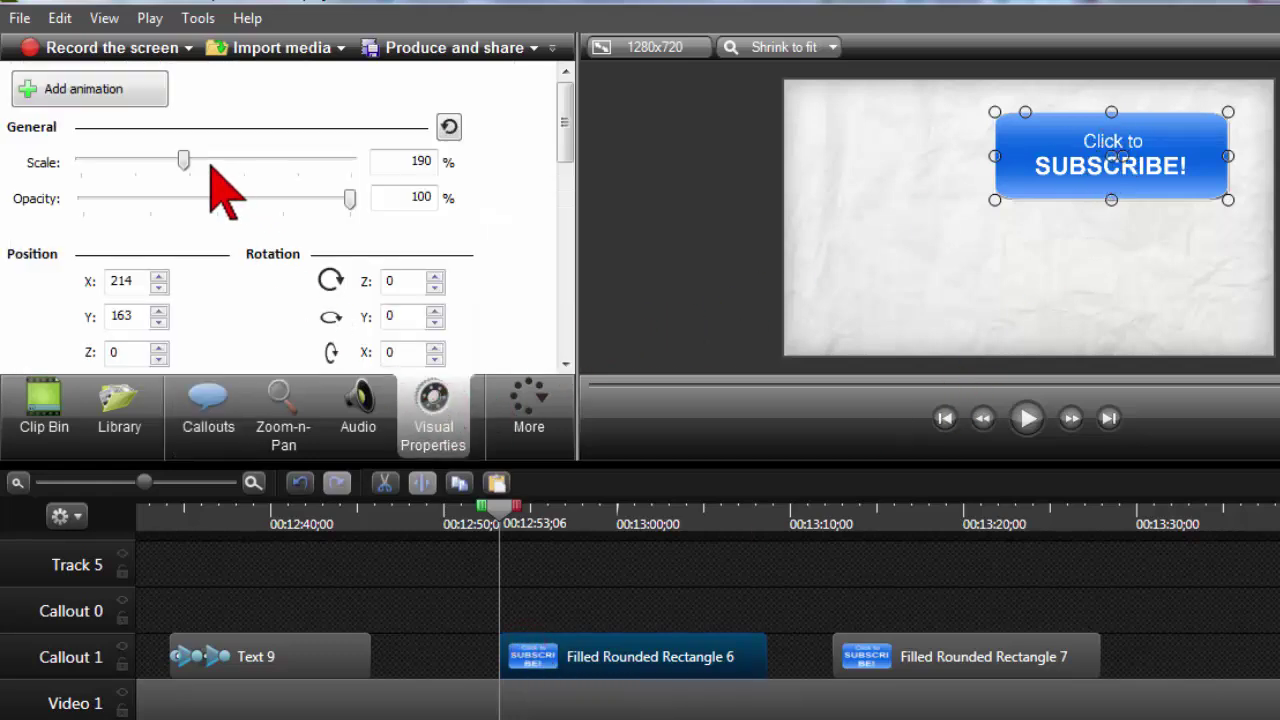
left_click_drag(183, 157, 70, 158)
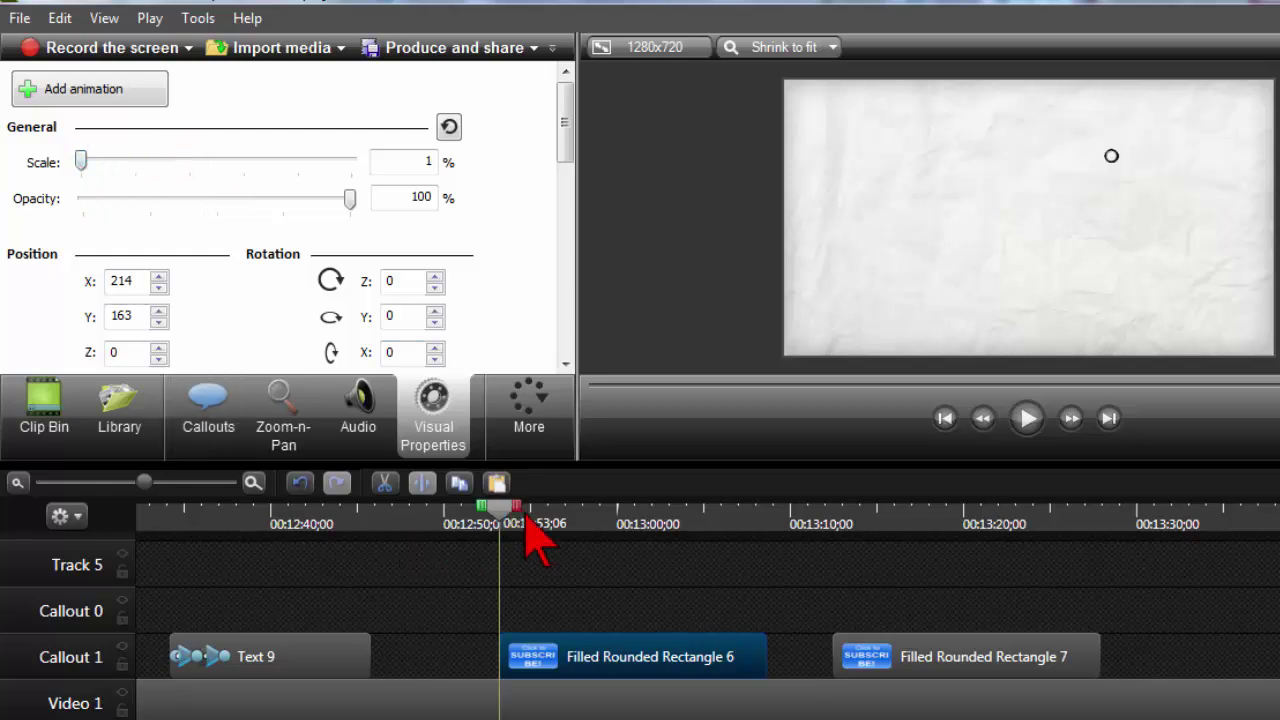
left_click_drag(526, 518, 571, 520)
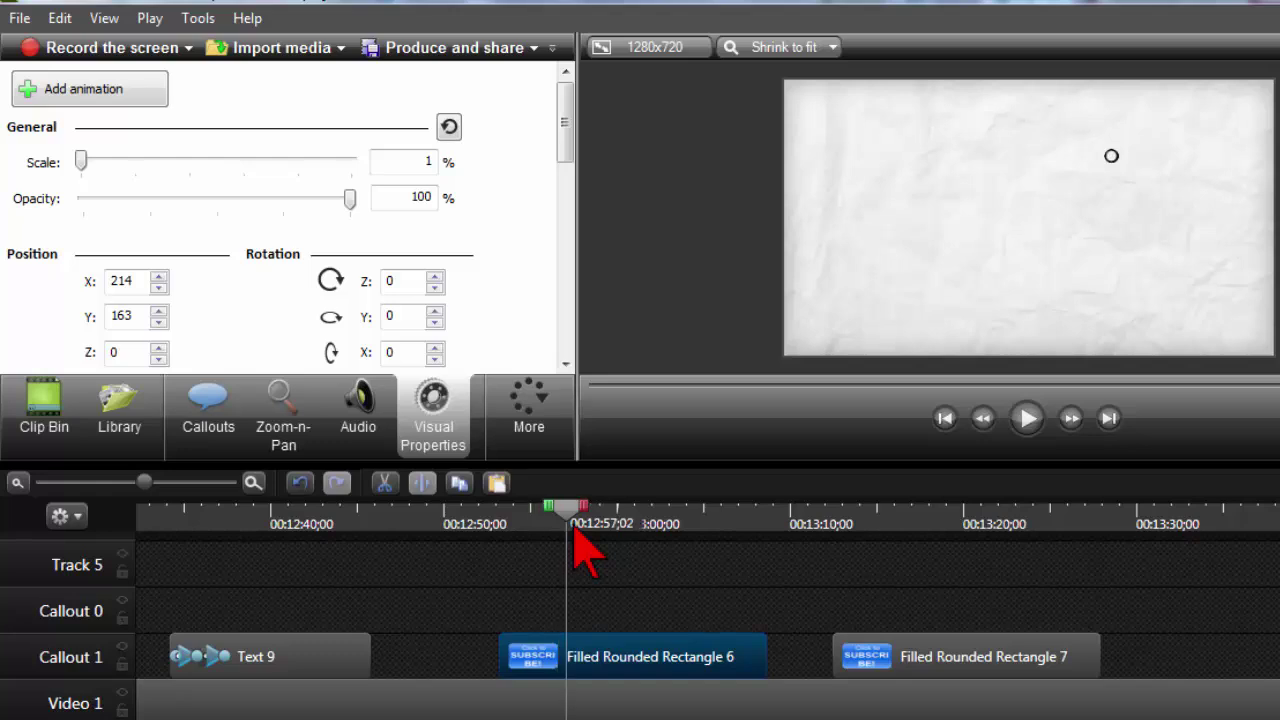
left_click(106, 90)
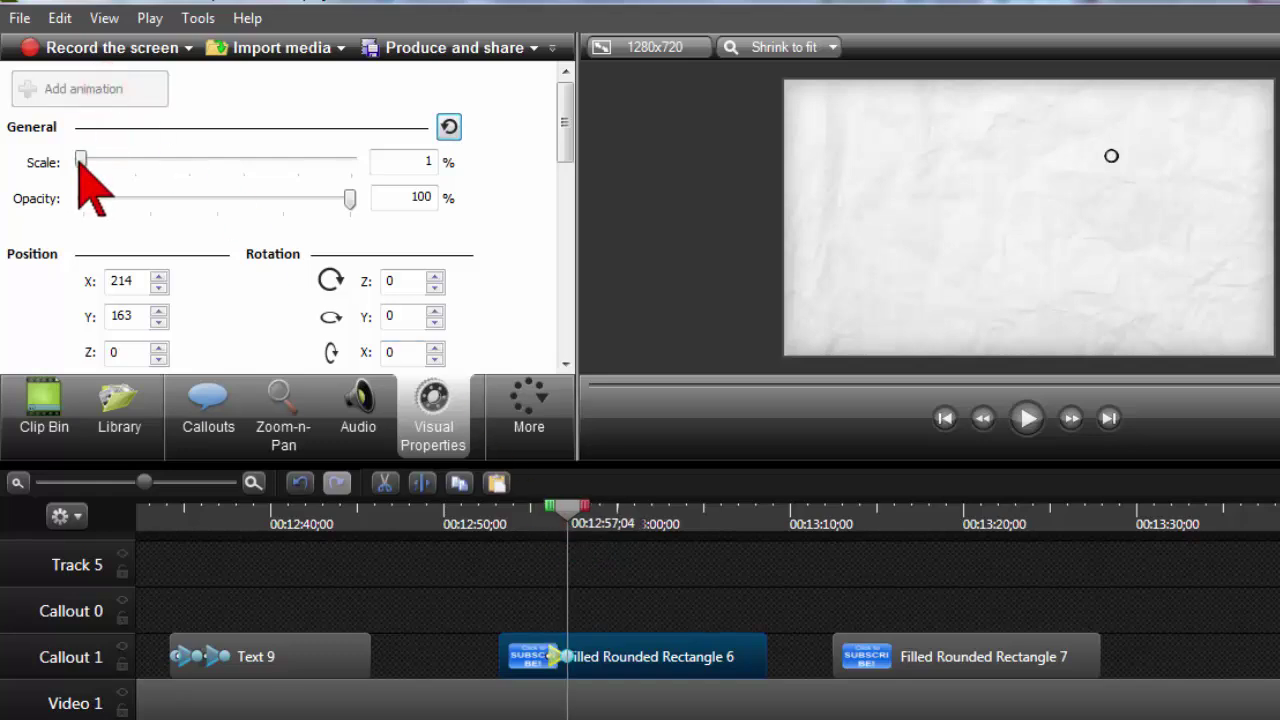
left_click_drag(81, 162, 186, 181)
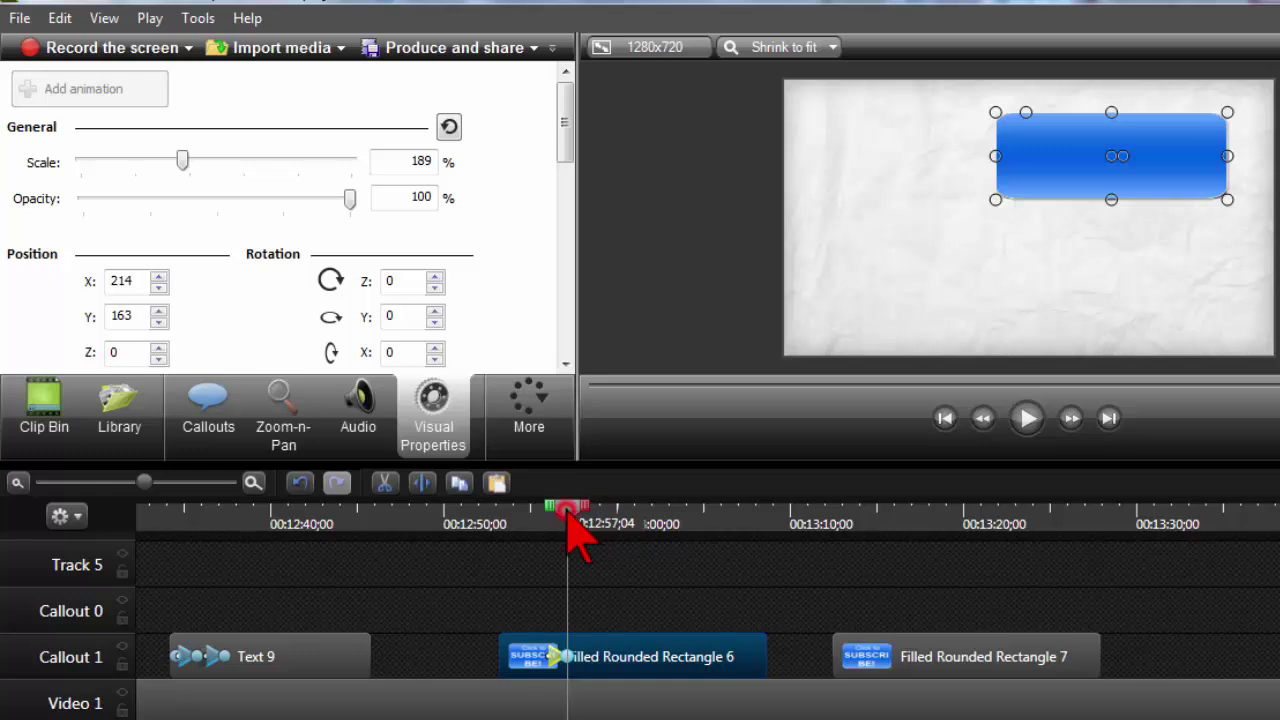
Step: Undo and redo the last scale change, then set the SUBSCRIBE callout's opacity to 0
left_click(63, 22)
left_click(66, 44)
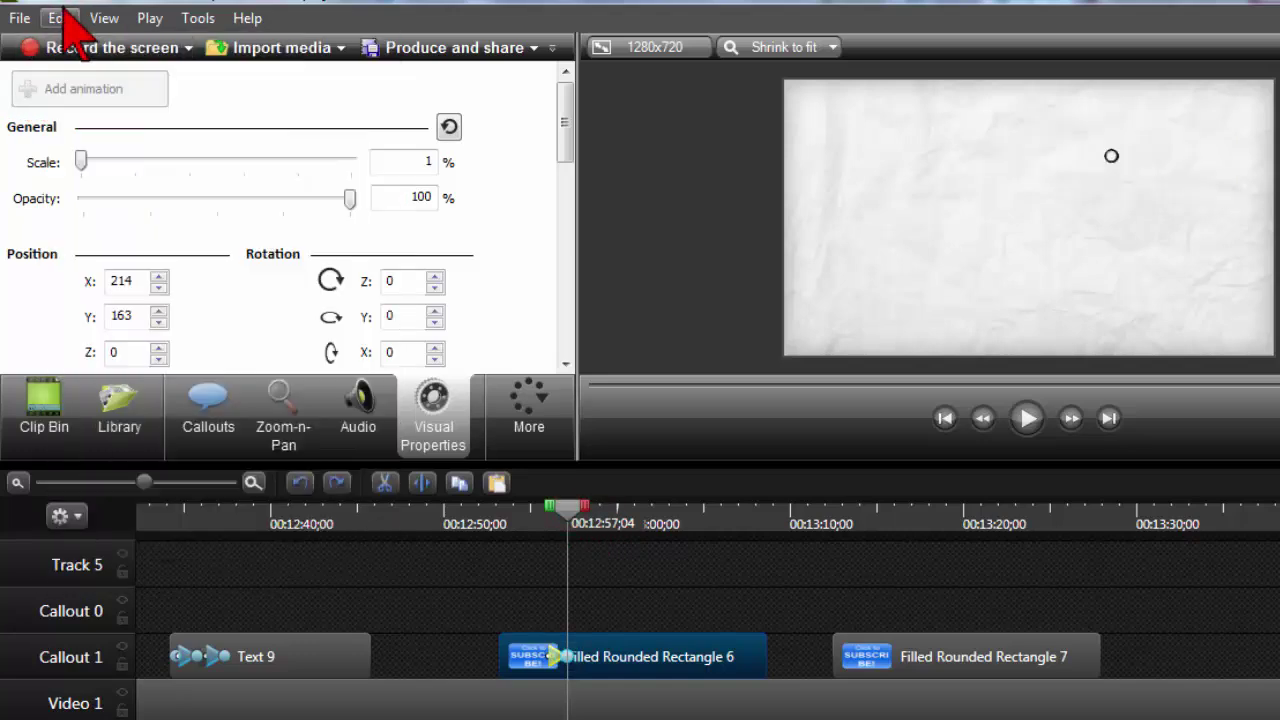
left_click(63, 18)
left_click(66, 66)
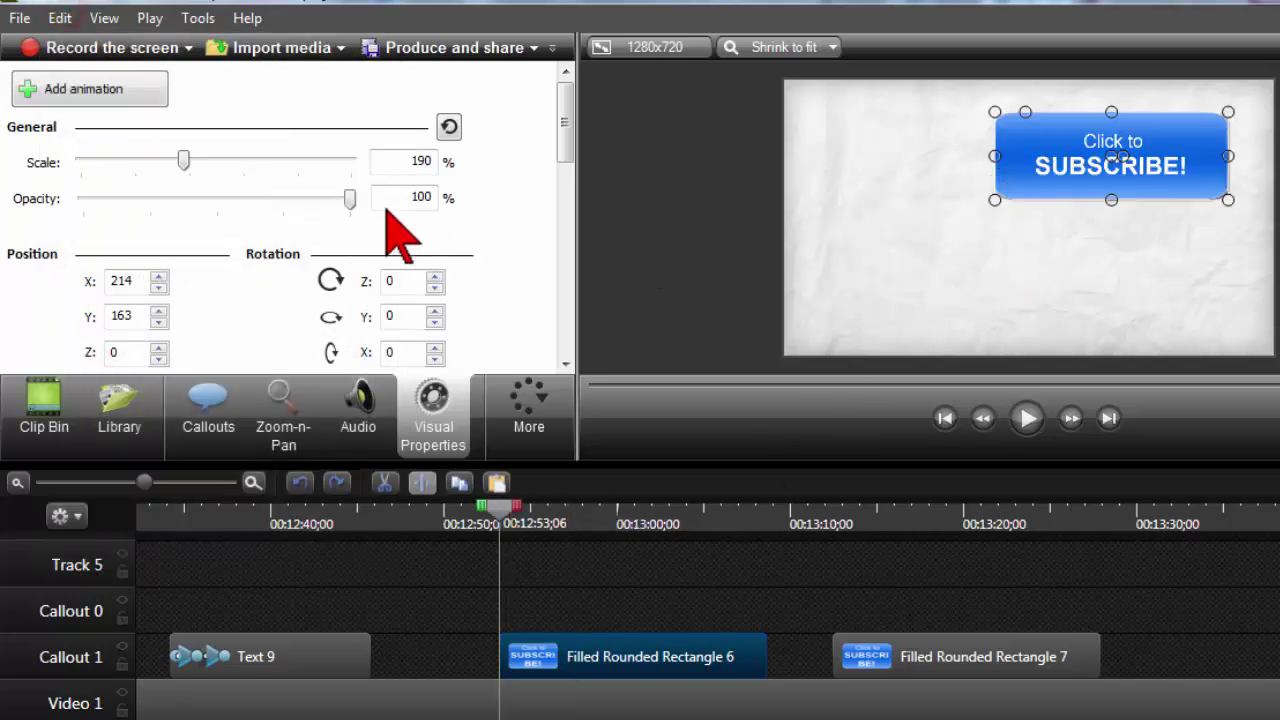
left_click_drag(350, 198, 66, 198)
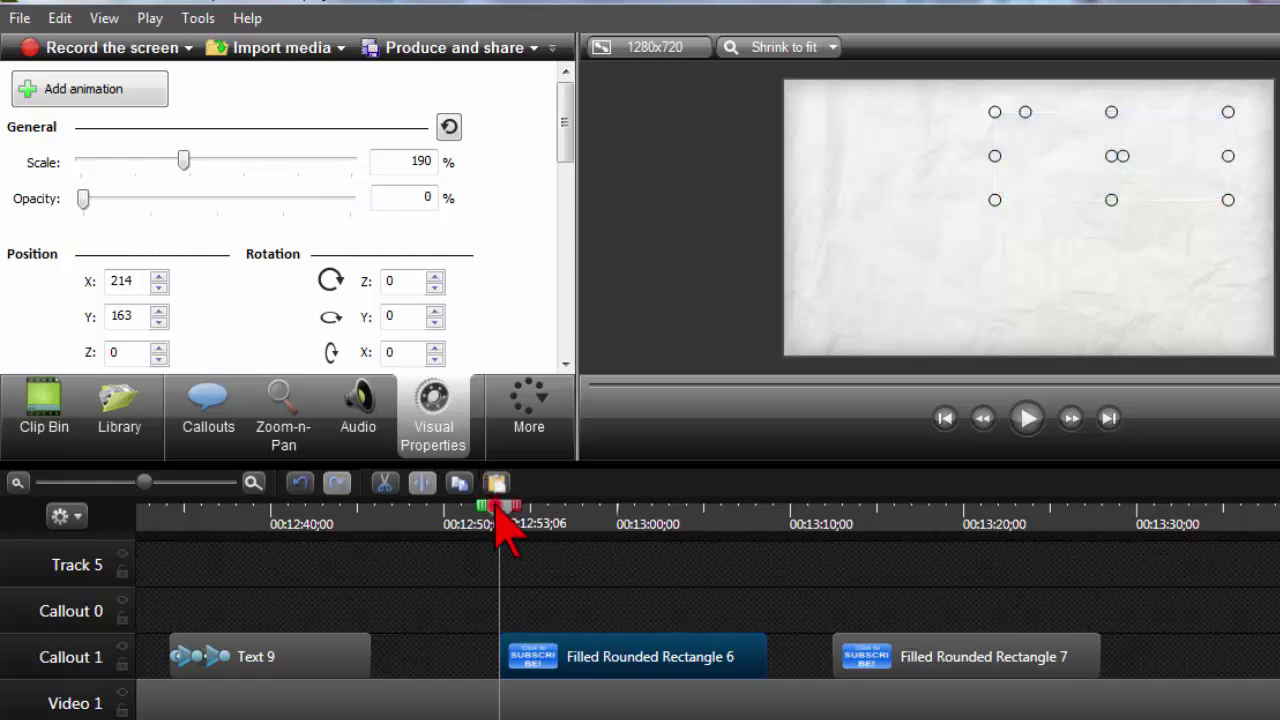
Step: Add an animation point at 0:12:54;08 and shrink the callout to 1% scale
left_click_drag(507, 505, 517, 506)
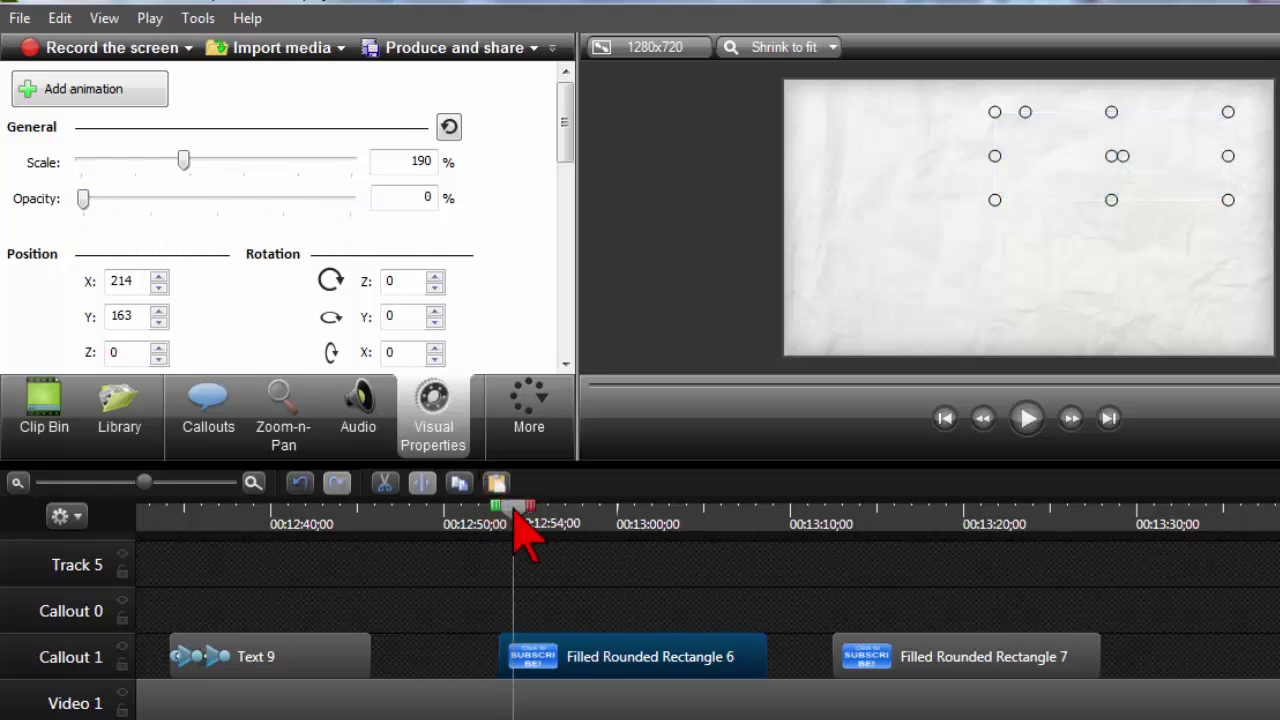
left_click(163, 93)
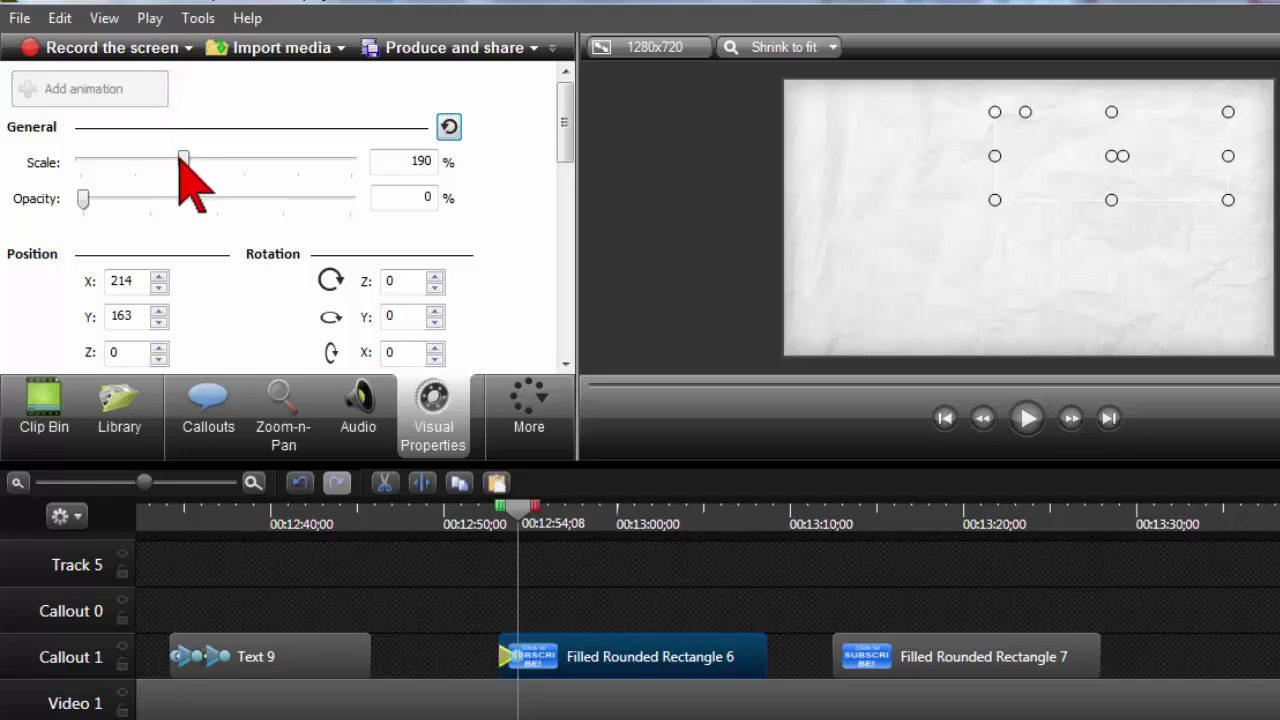
left_click_drag(181, 158, 75, 165)
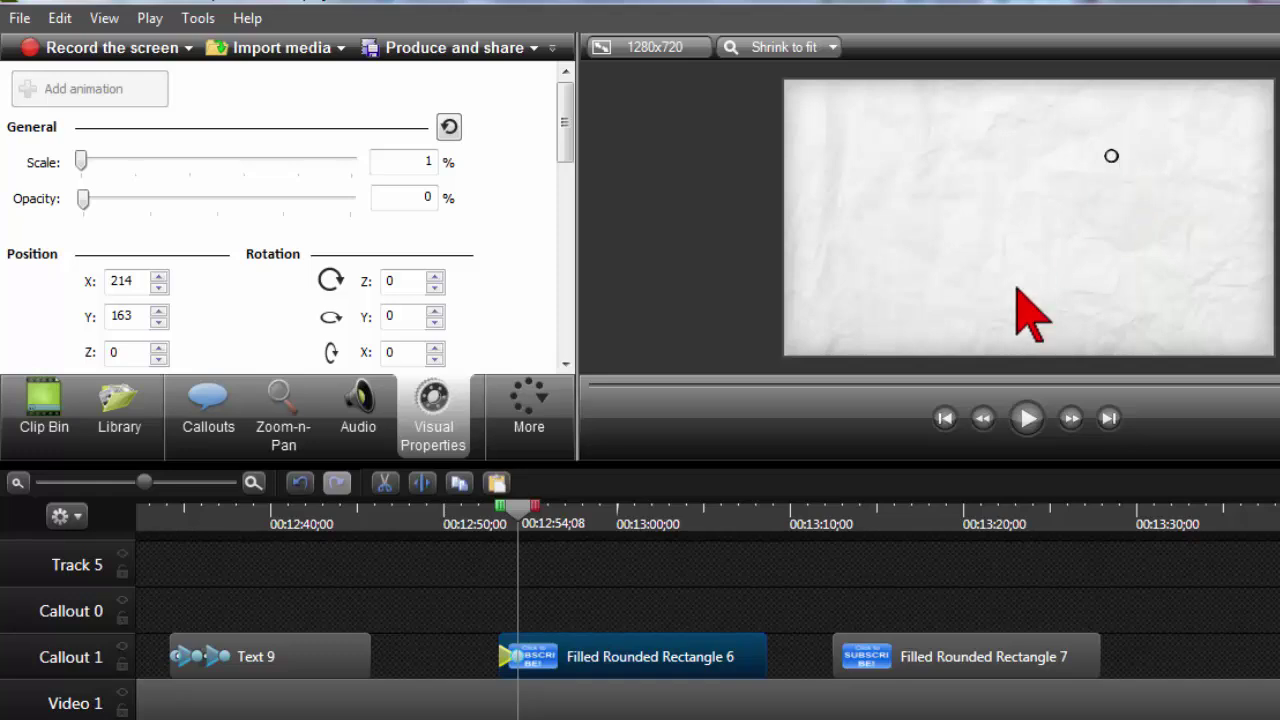
Step: Animate the callout to 201% scale and 100% opacity at 0:12:56;12, then play it back
left_click_drag(520, 513, 558, 522)
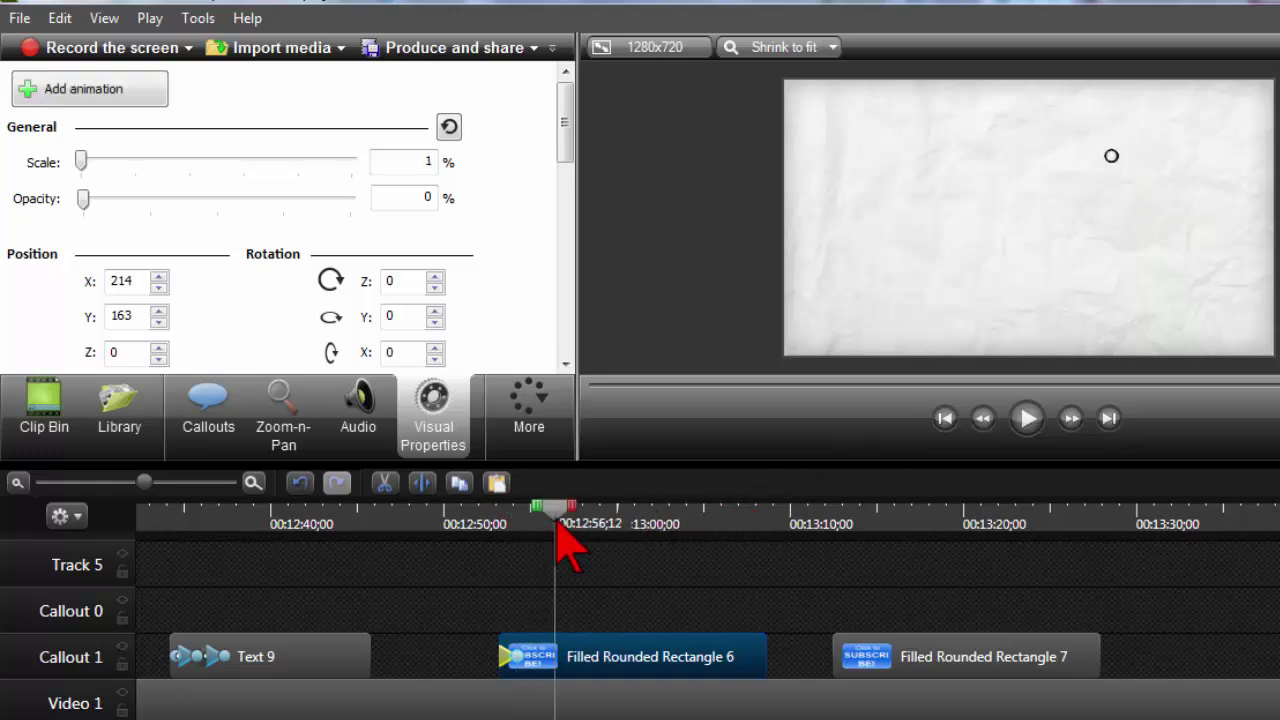
left_click(142, 90)
left_click_drag(80, 163, 189, 177)
left_click(83, 198)
left_click_drag(83, 198, 423, 206)
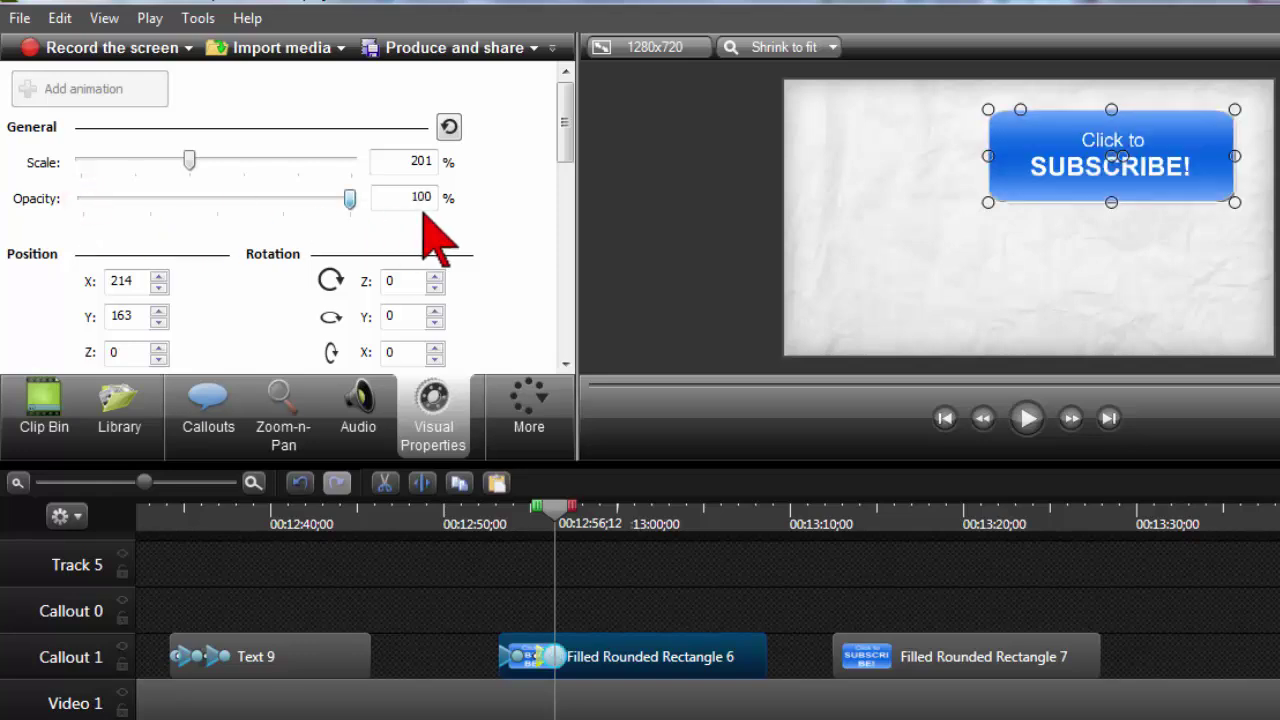
left_click(526, 513)
key("space")
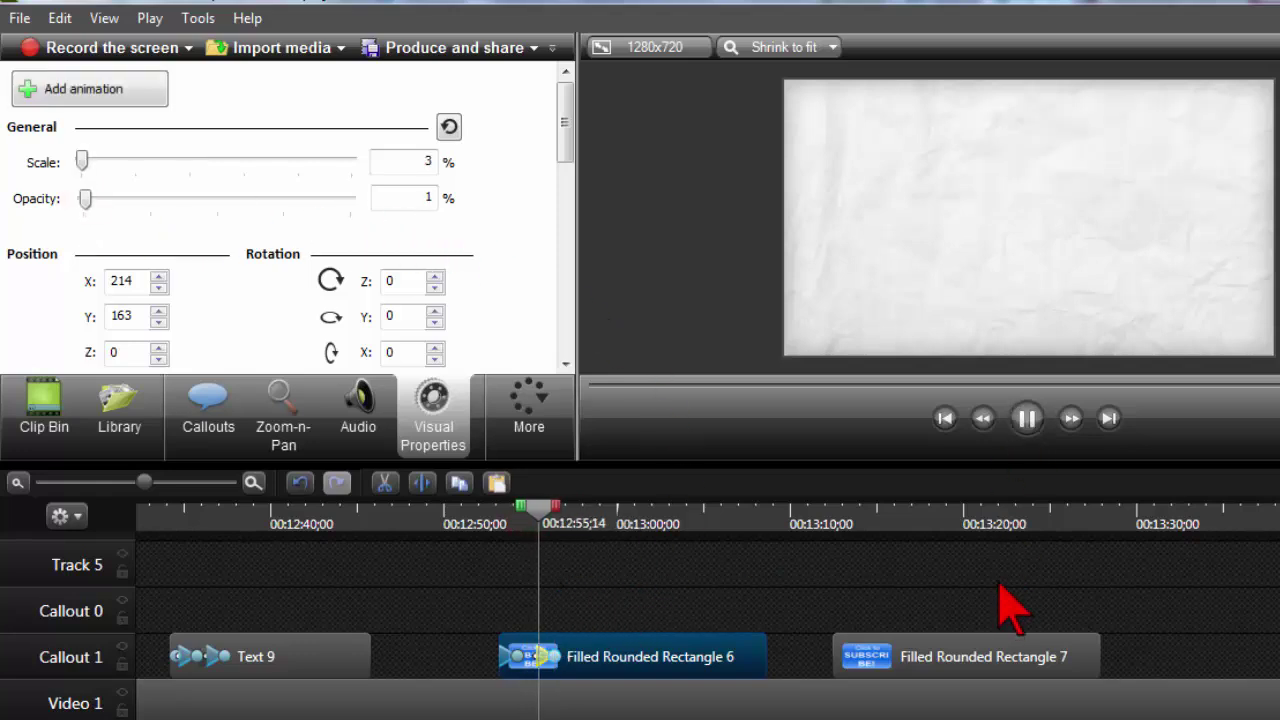
left_click(1019, 412)
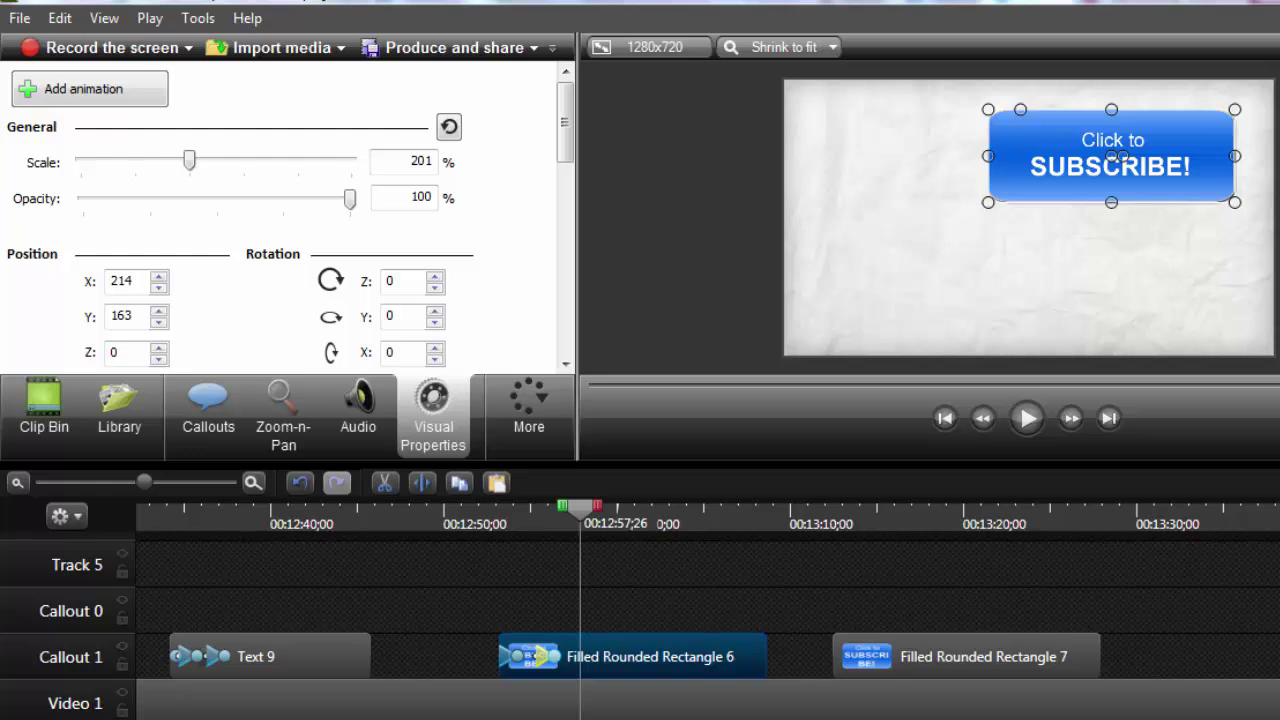
Step: At 13:12;14, set Filled Rounded Rectangle 7 to 0% opacity and 1% scale
left_click(636, 512)
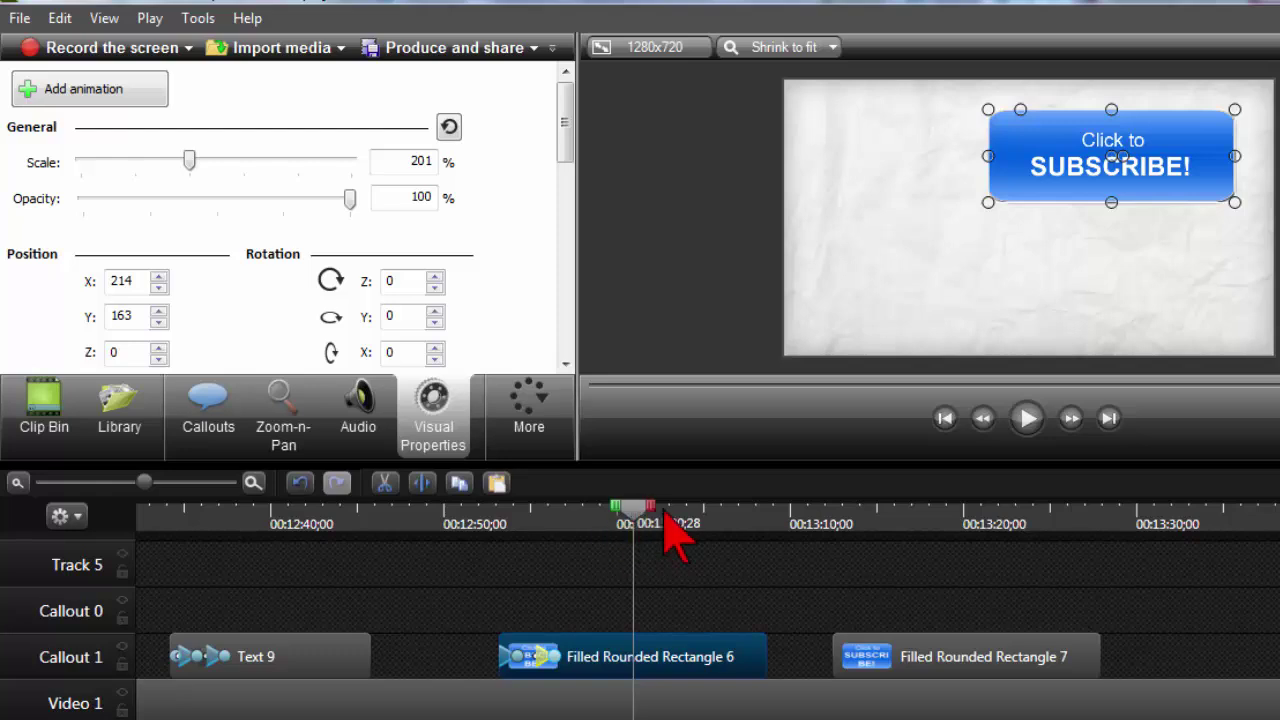
left_click(833, 518)
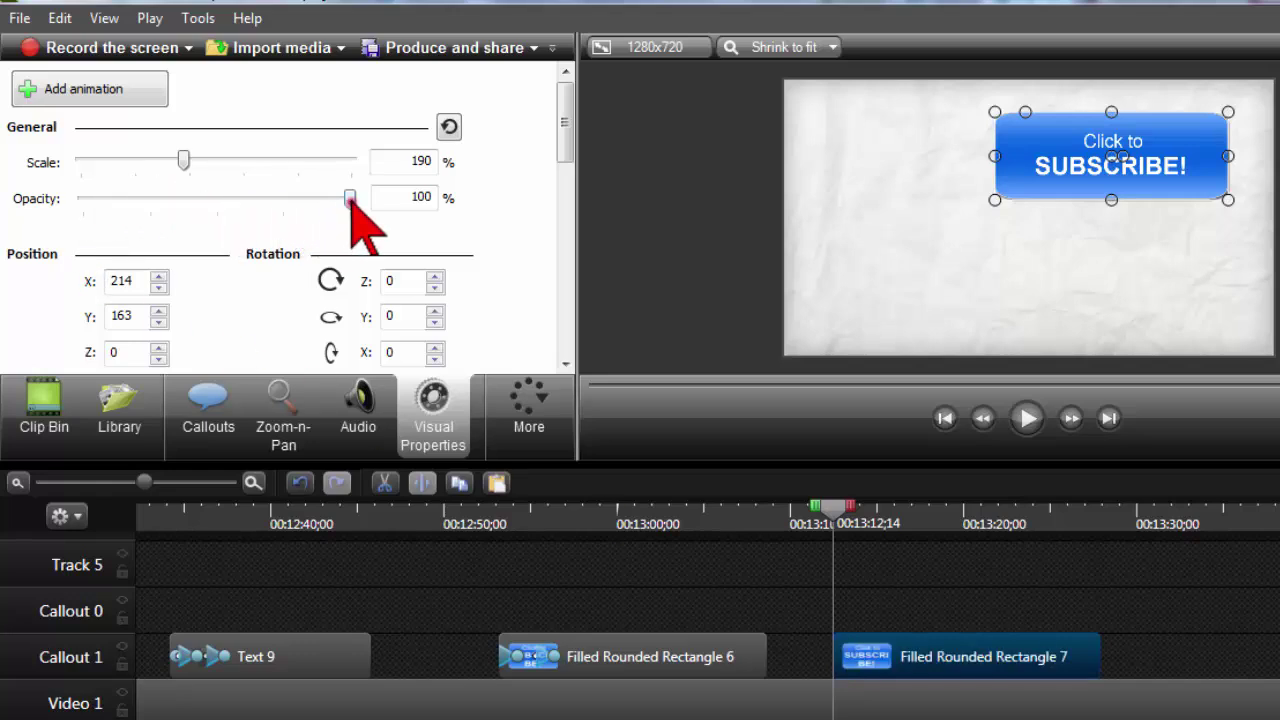
left_click_drag(350, 198, 90, 190)
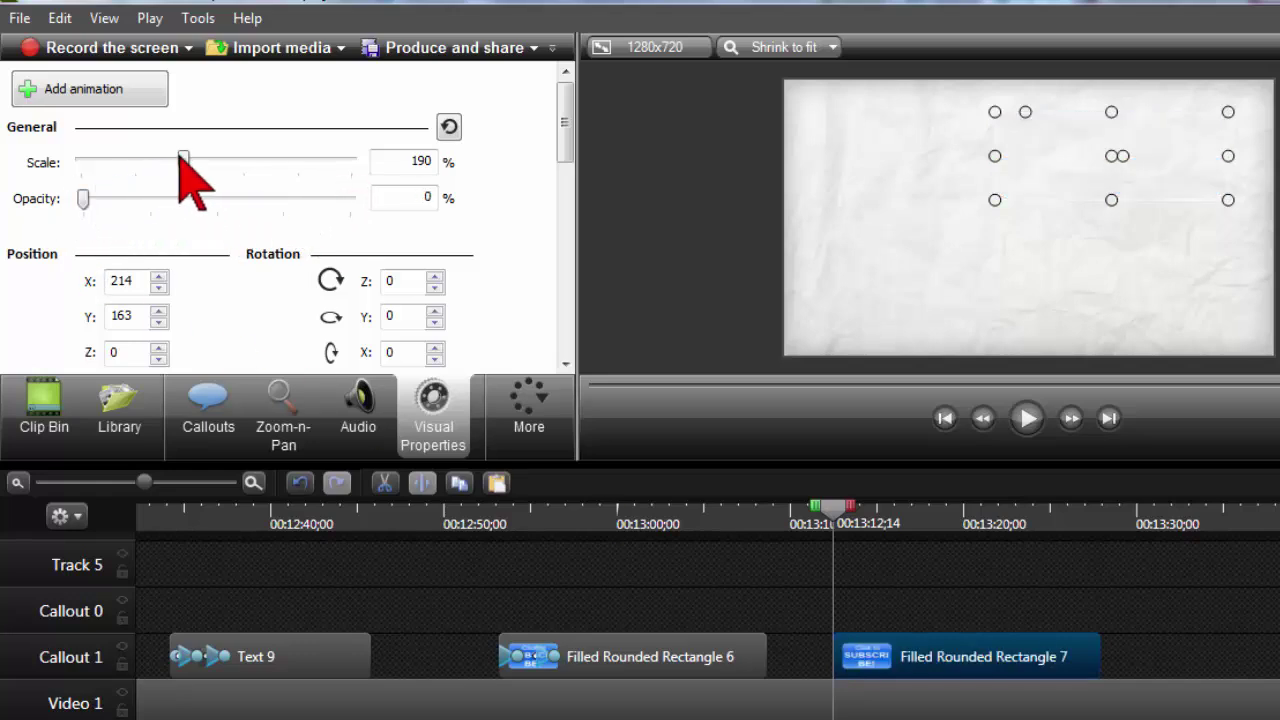
left_click_drag(189, 157, 78, 163)
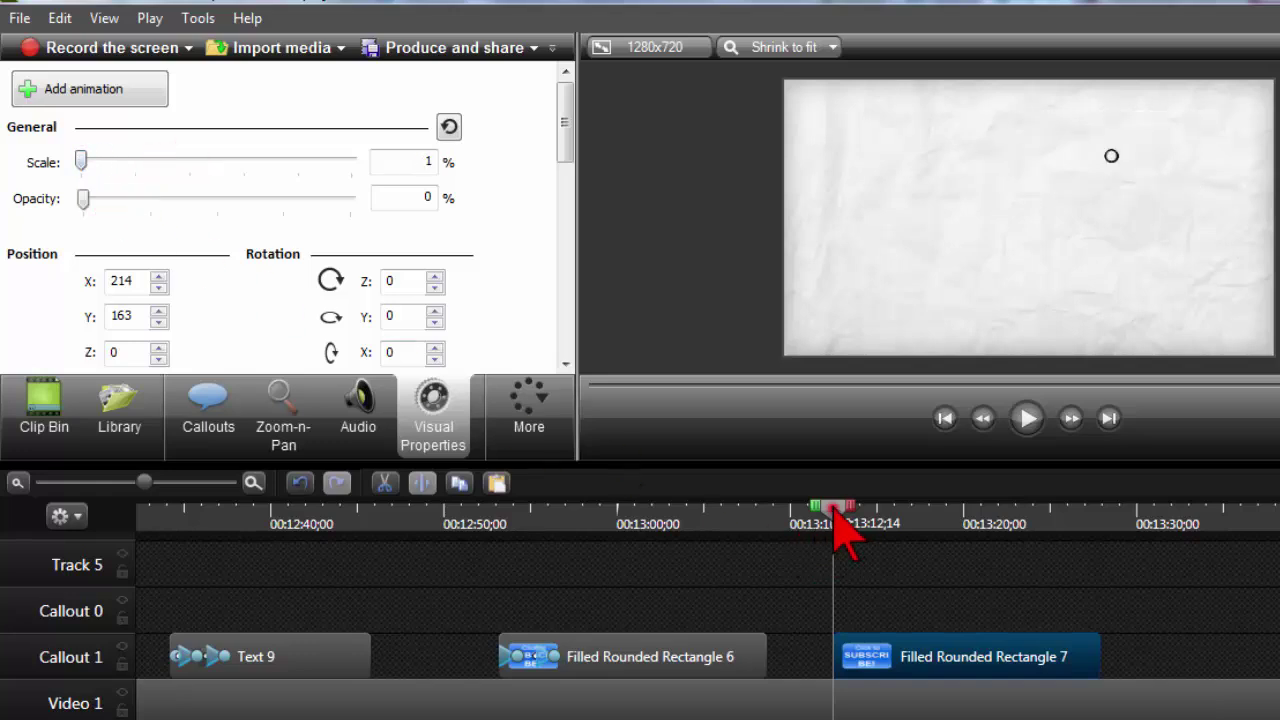
mouse_move(836, 514)
left_mouse_down()
mouse_move(893, 522)
mouse_move(833, 522)
left_mouse_up()
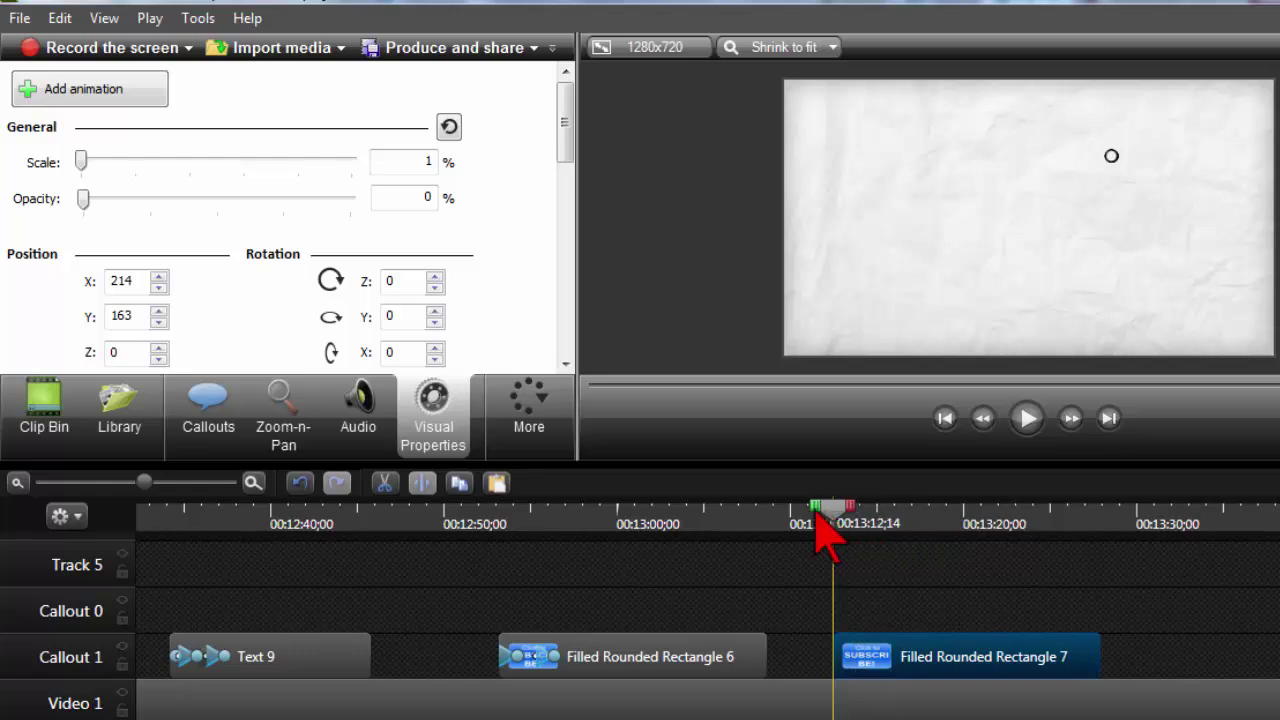
left_click(500, 518)
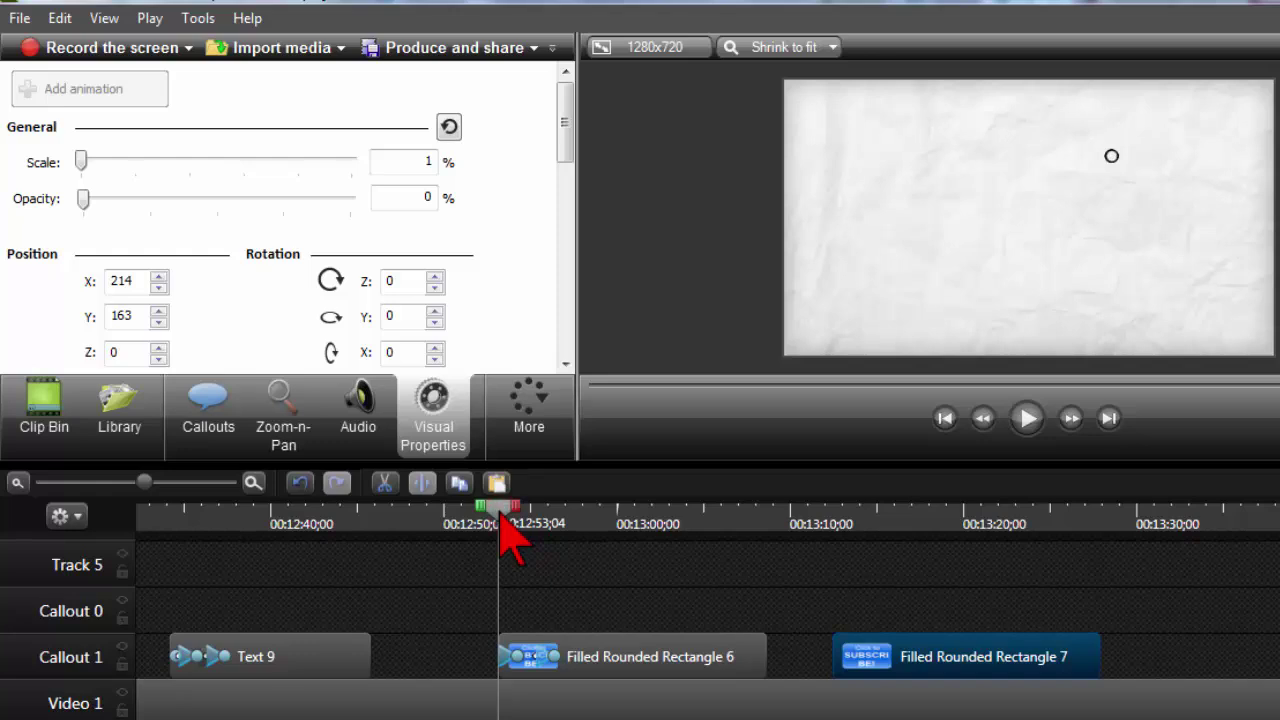
left_click_drag(503, 520, 506, 522)
left_click(560, 655)
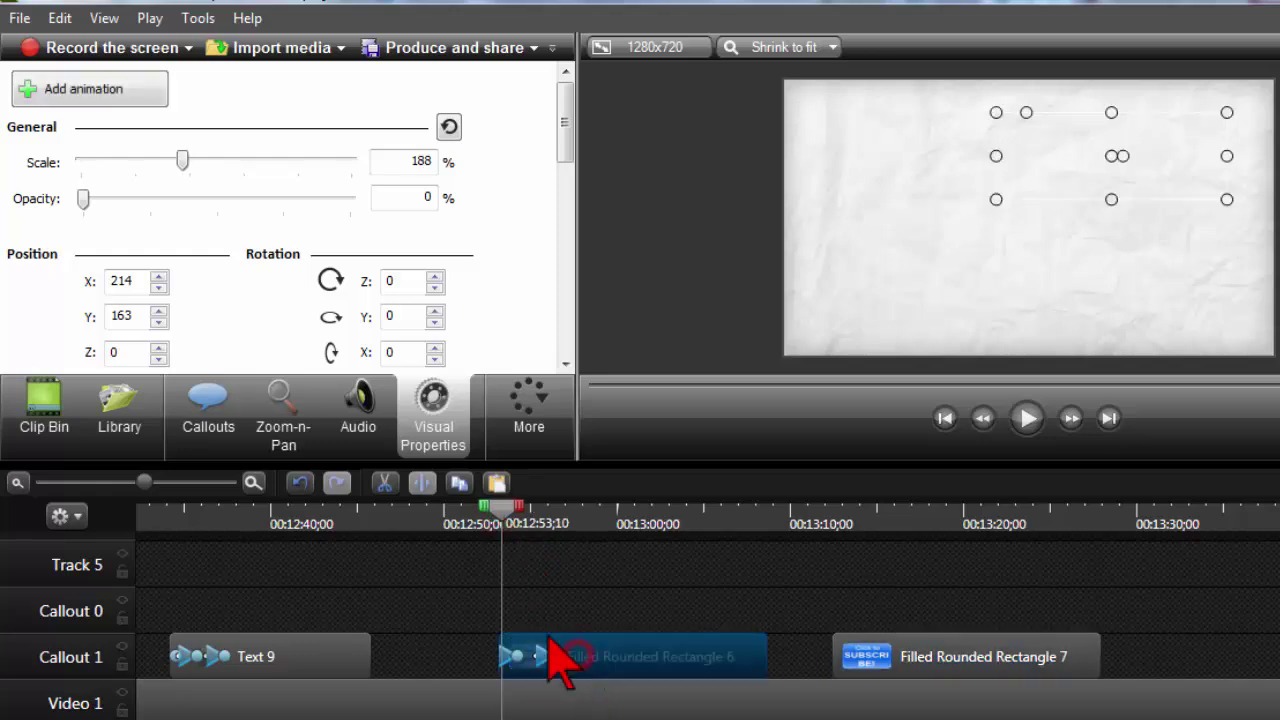
left_click(498, 519)
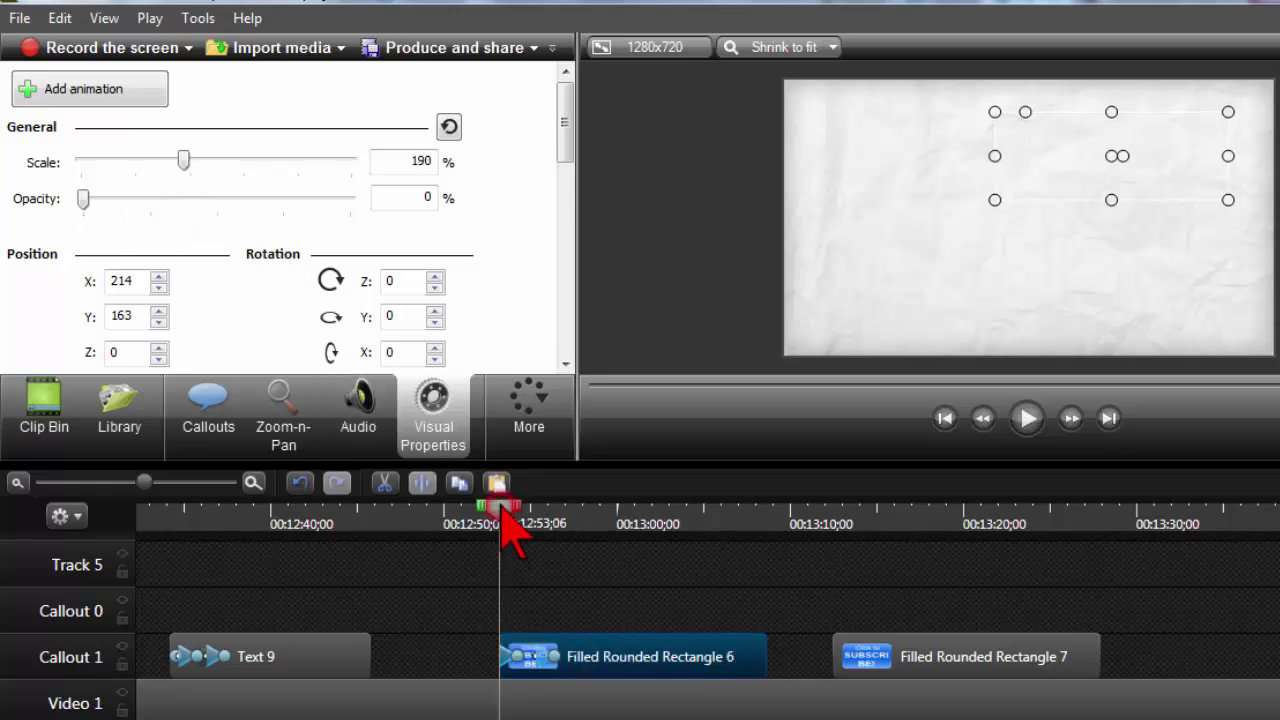
mouse_move(501, 514)
left_mouse_down()
mouse_move(541, 540)
mouse_move(551, 520)
mouse_move(499, 516)
left_mouse_up()
left_click(527, 515)
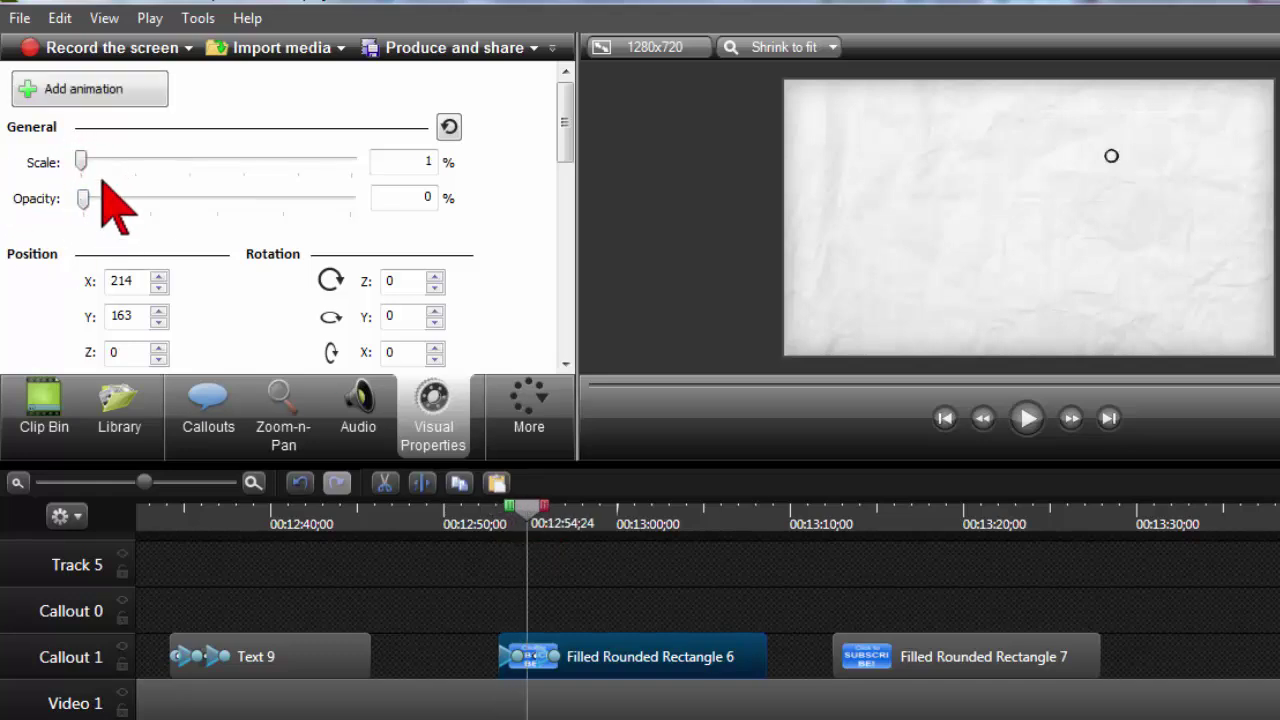
left_click(829, 520)
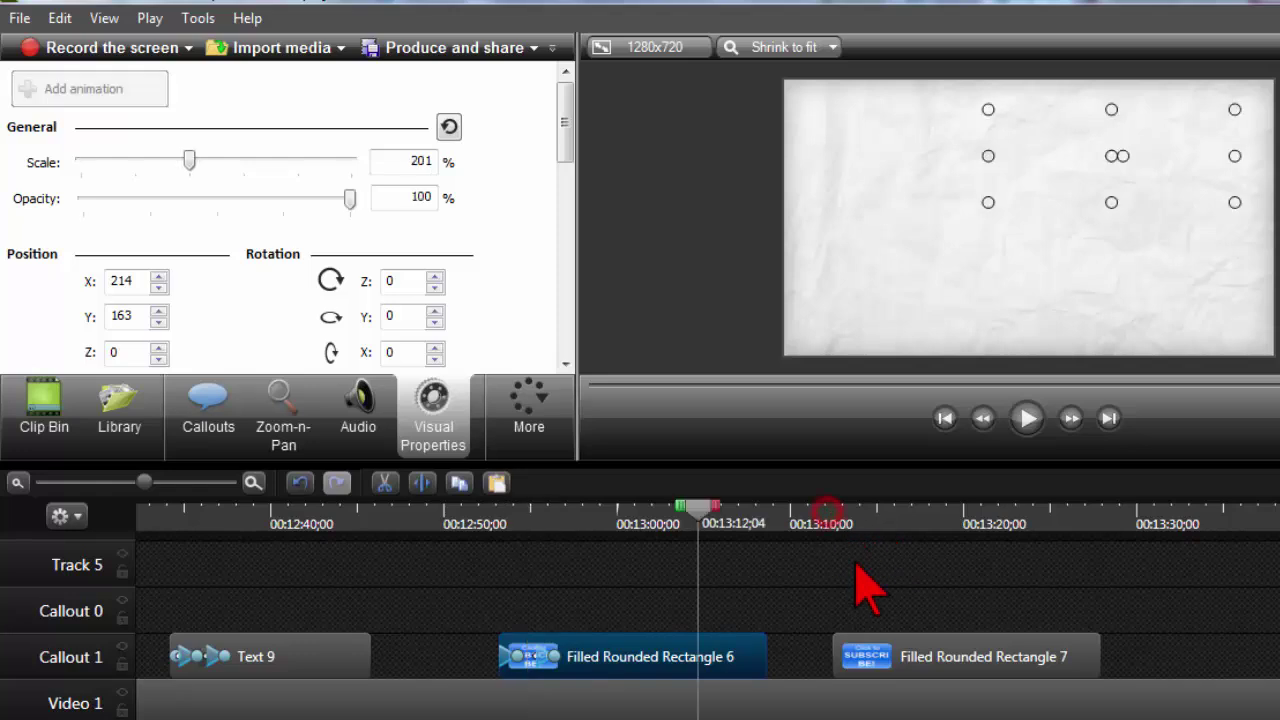
left_click(881, 650)
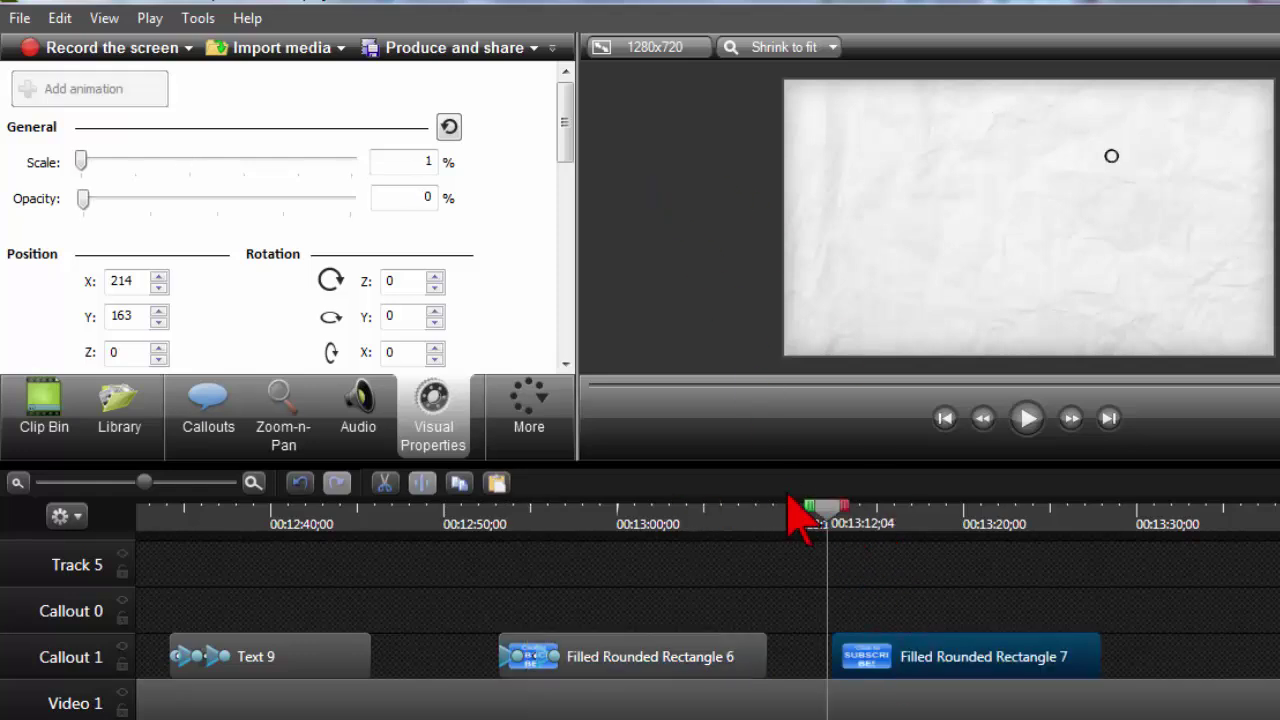
Step: Add an animation at 13:15;06 scaling Rectangle 7 to about 197% at 100% opacity, then preview it
left_click(838, 508)
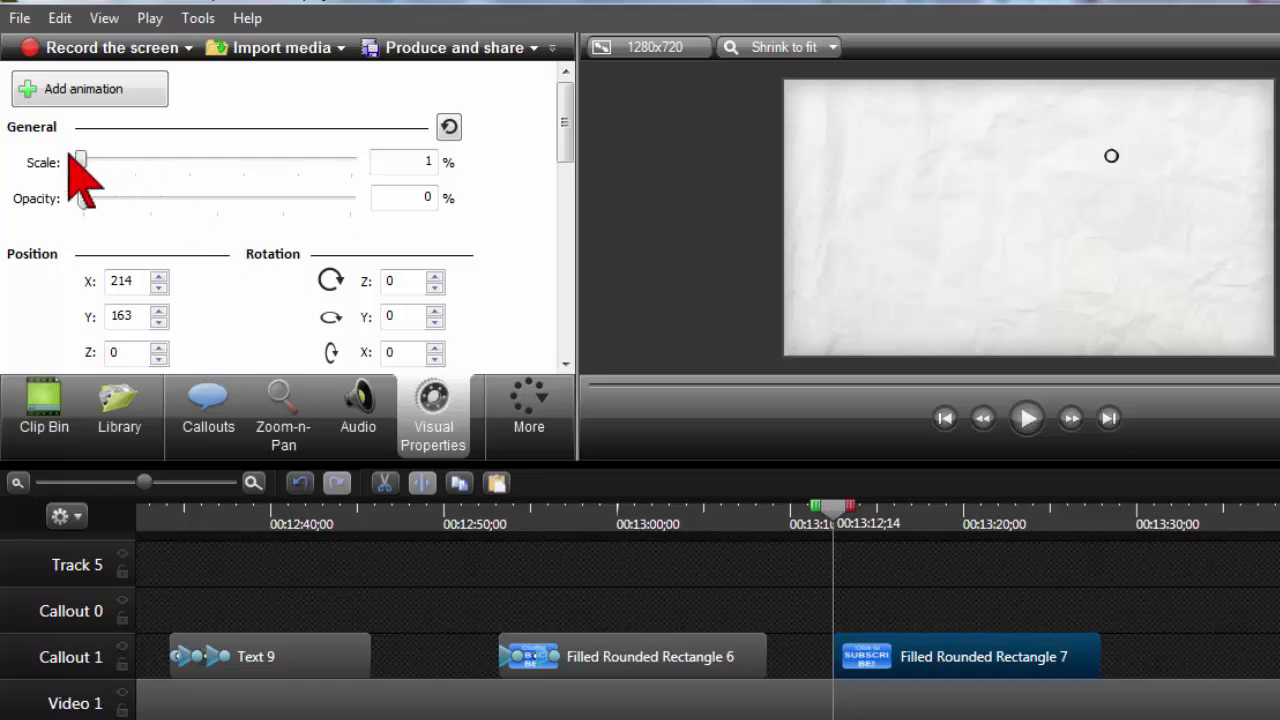
left_click_drag(836, 513, 884, 521)
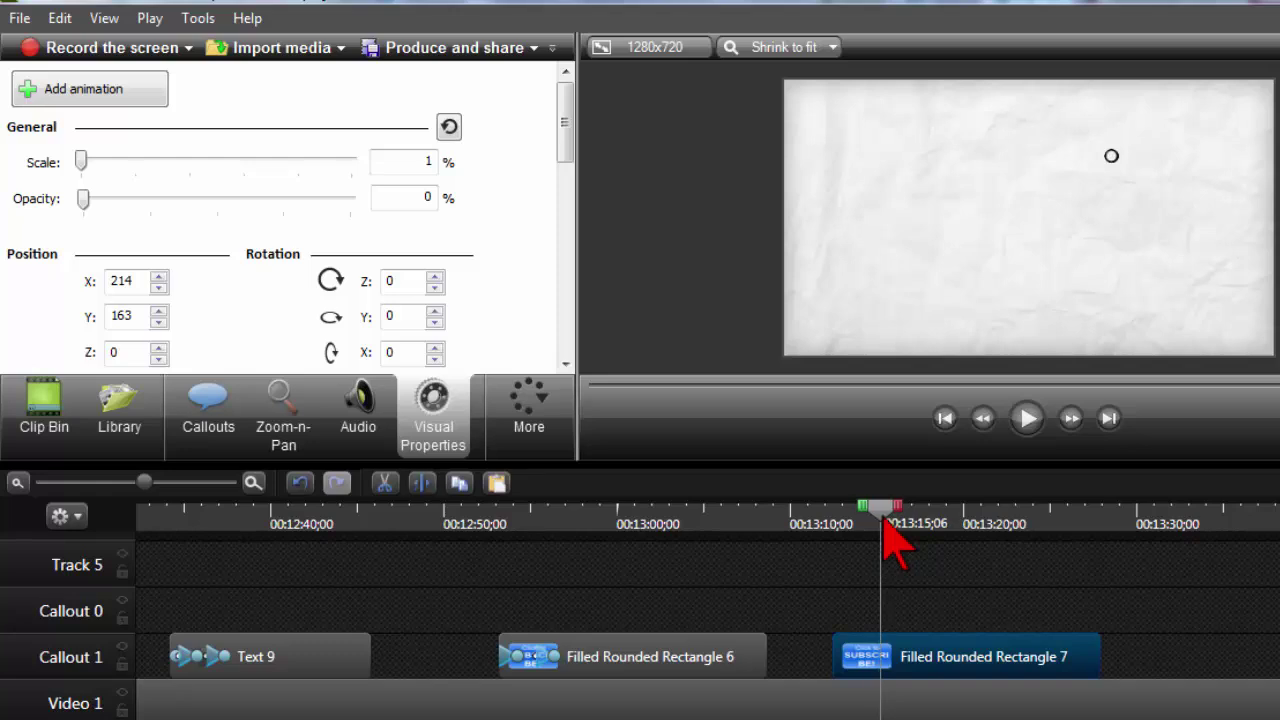
left_click(104, 92)
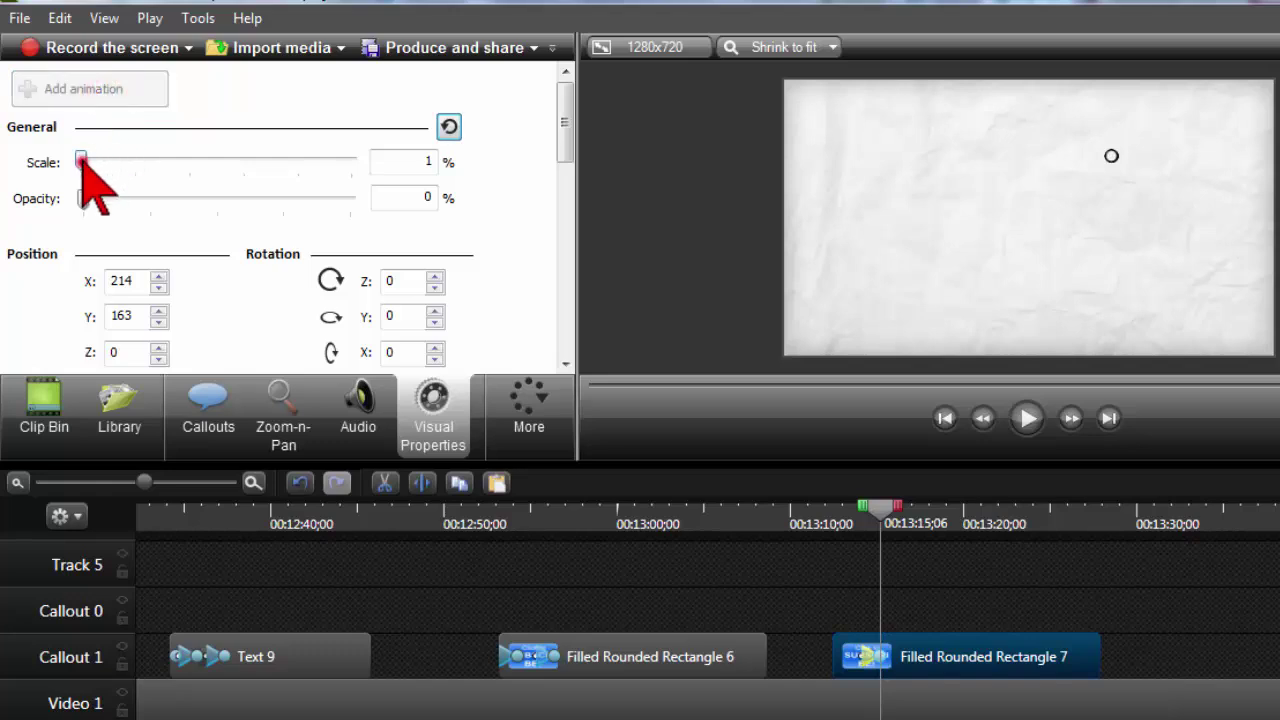
left_click_drag(81, 161, 187, 180)
left_click_drag(84, 198, 434, 243)
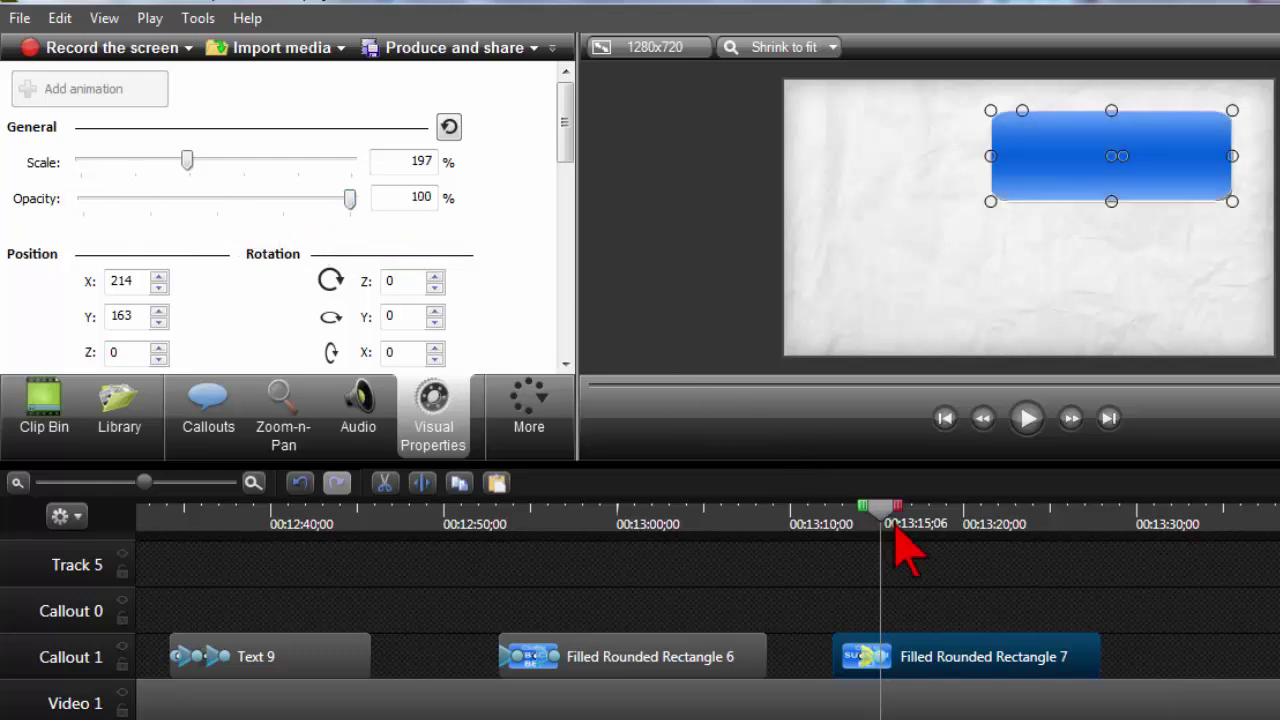
key("ctrl+Left")
left_click_drag(888, 512, 835, 512)
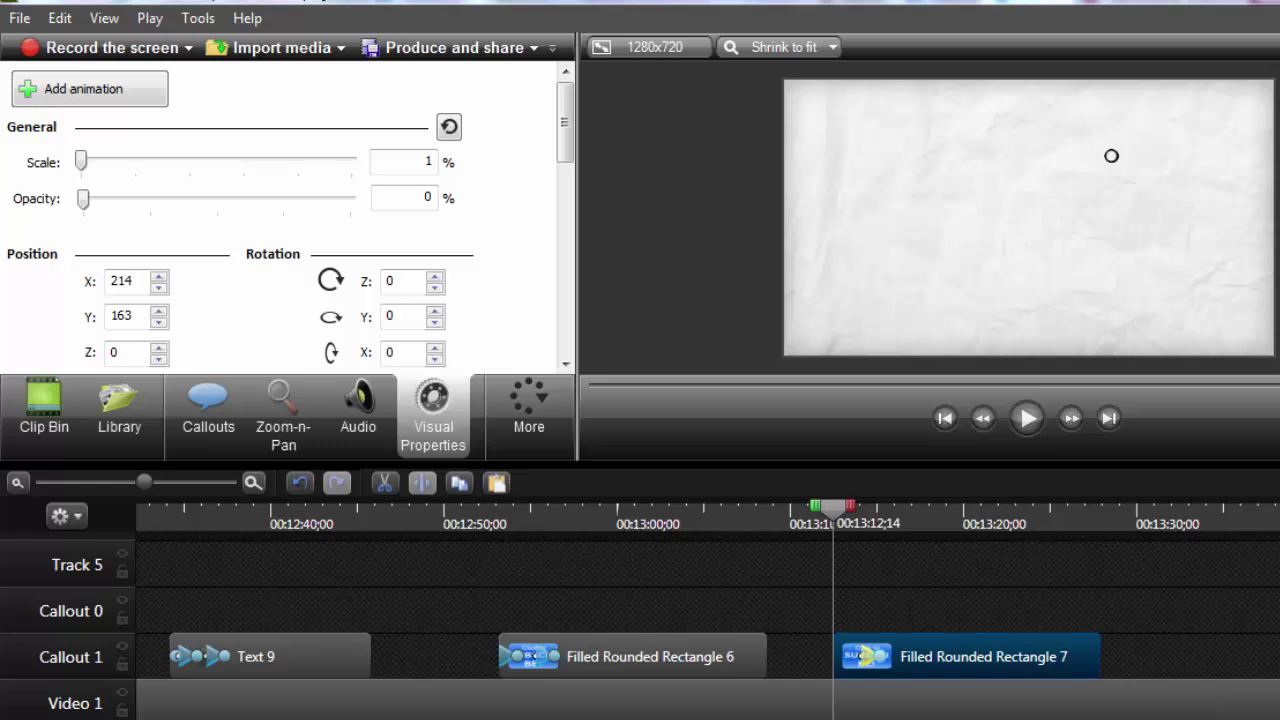
left_click(811, 520)
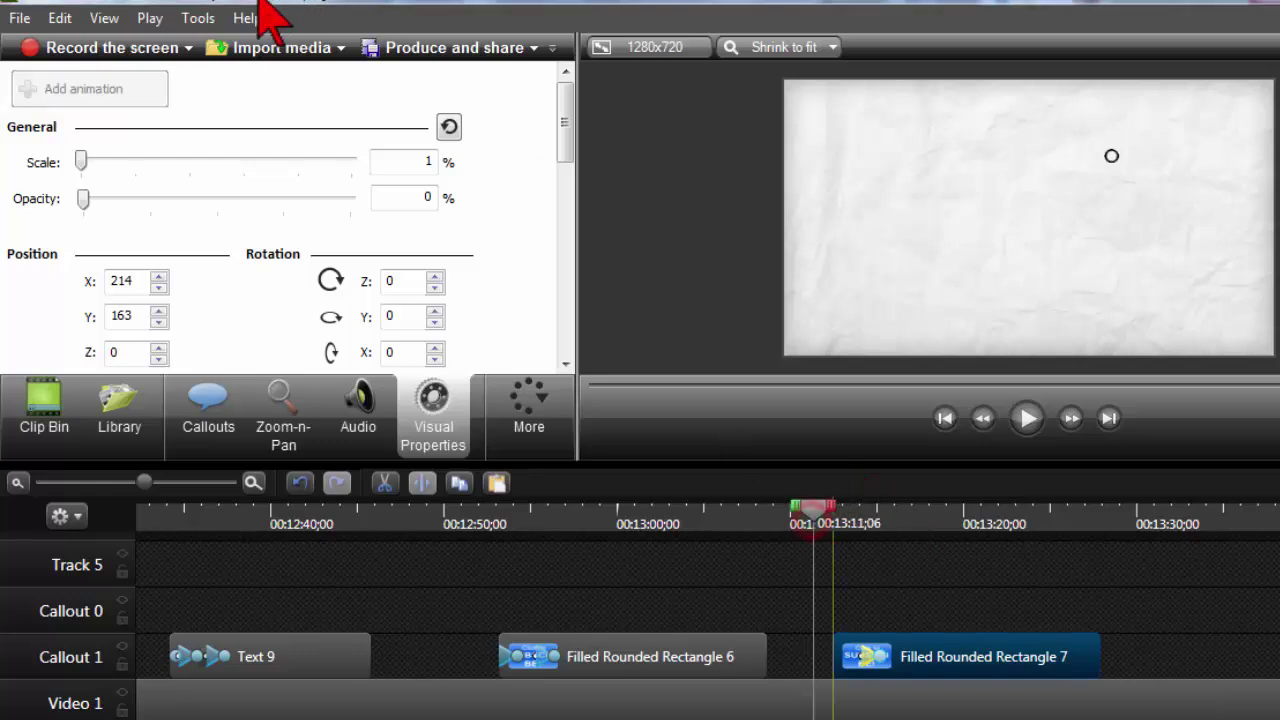
left_click(248, 18)
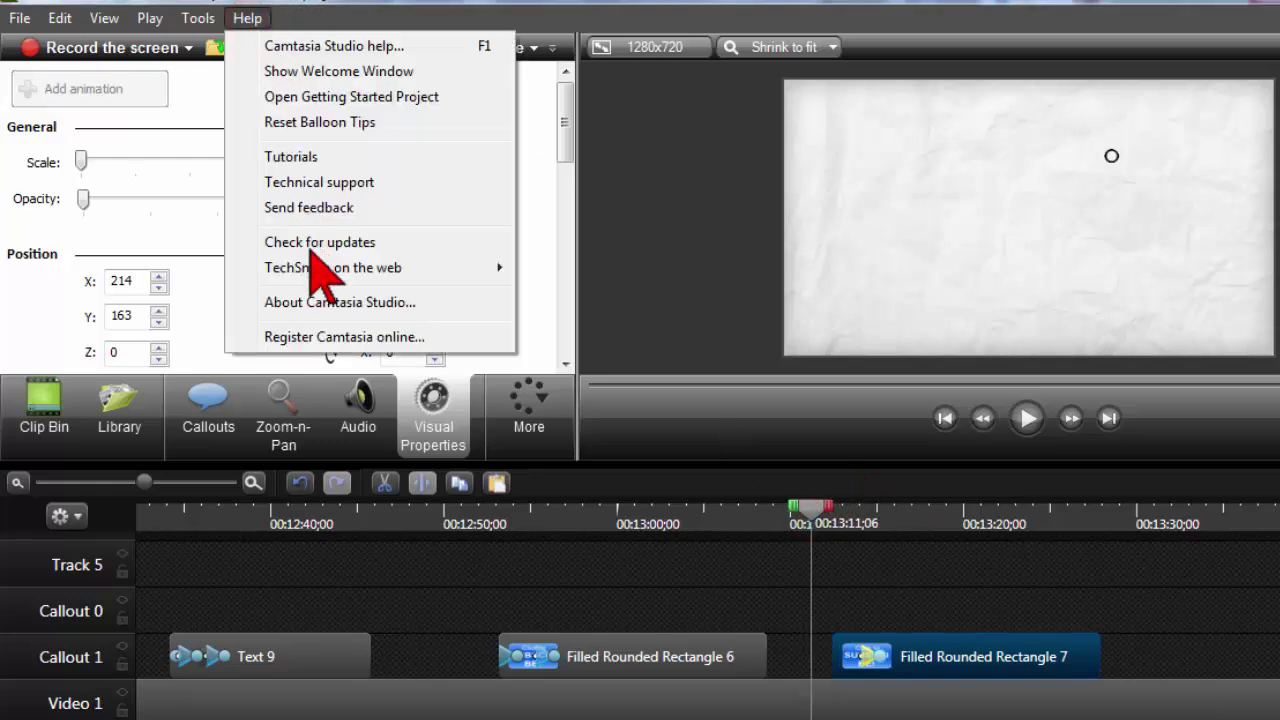
left_click(335, 302)
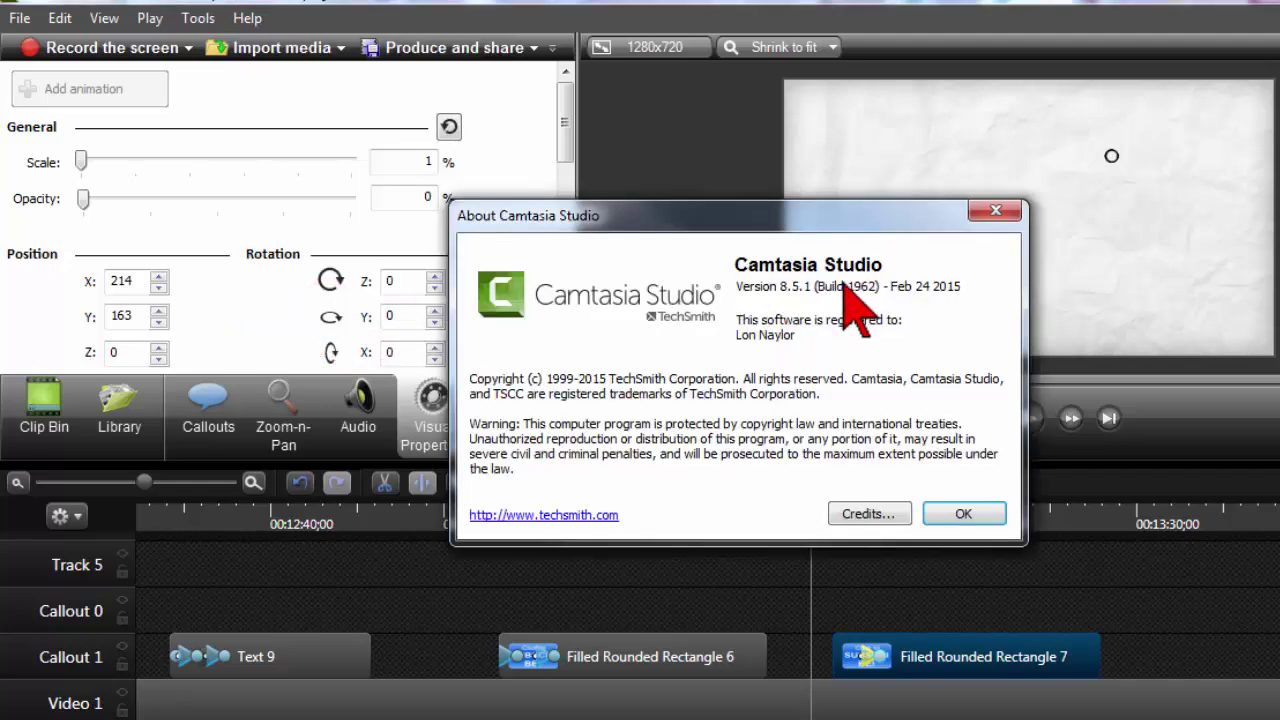
left_click(960, 515)
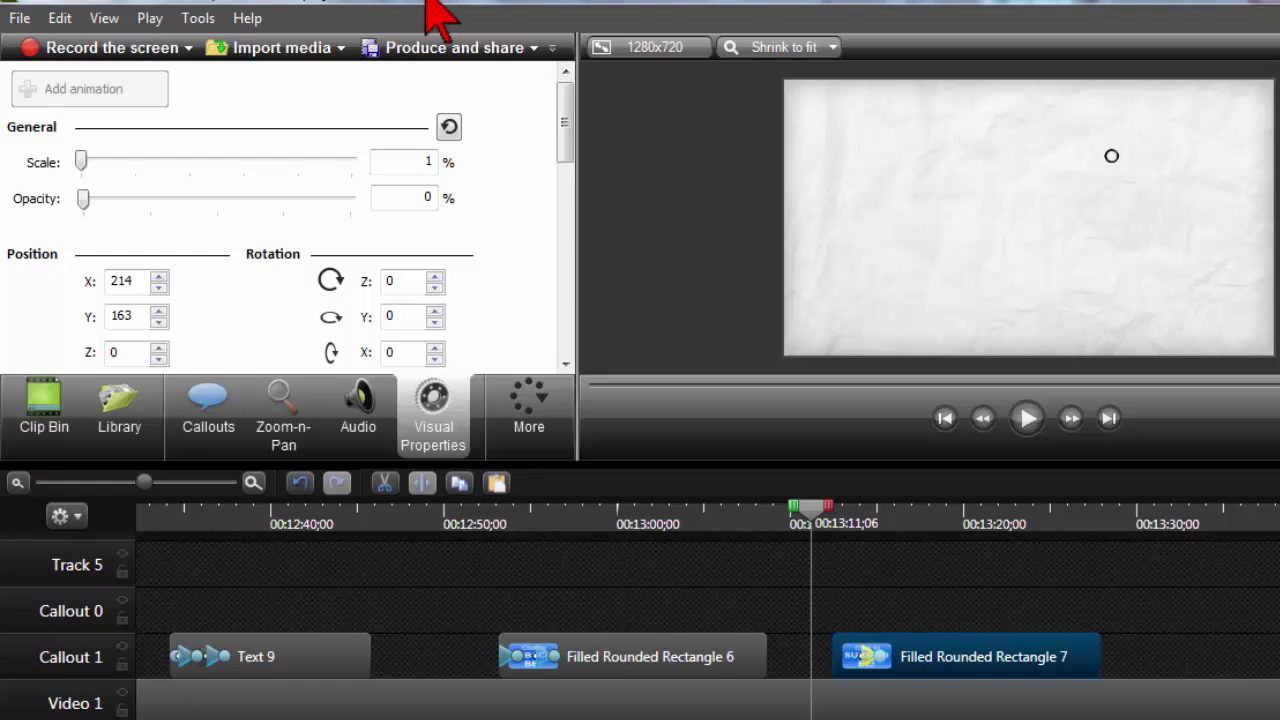
left_click(565, 72)
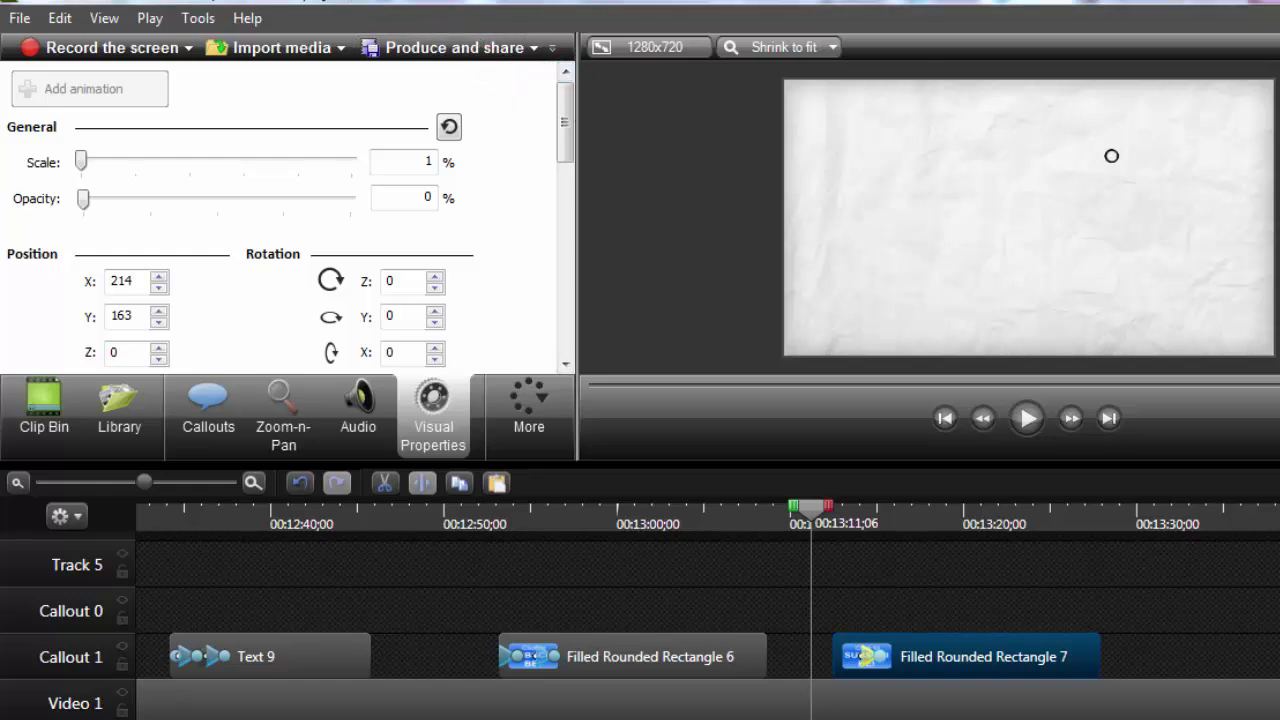